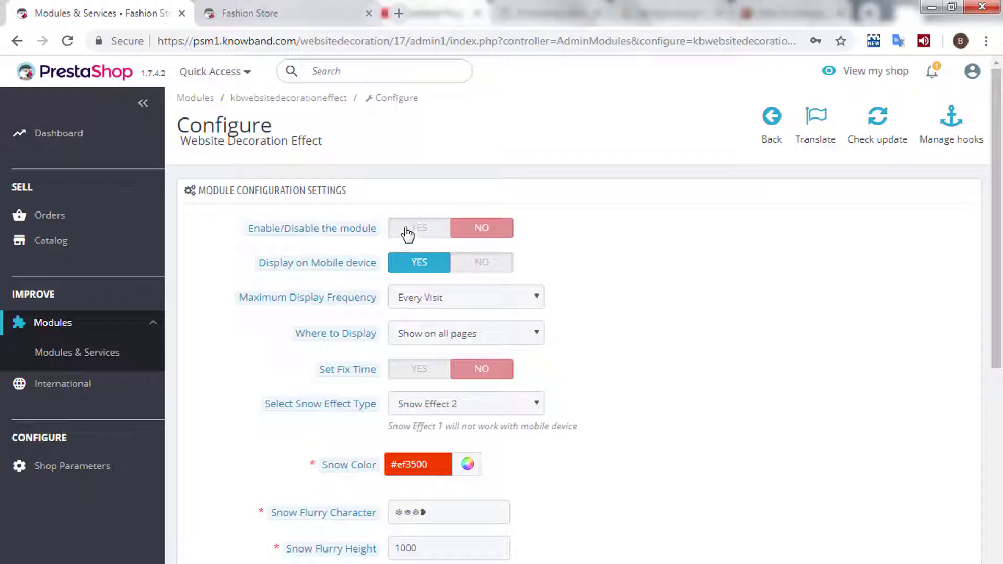
Enable the Website Decoration Effect module and set Display on Mobile device to Yes
click(408, 234)
drag(259, 264, 382, 263)
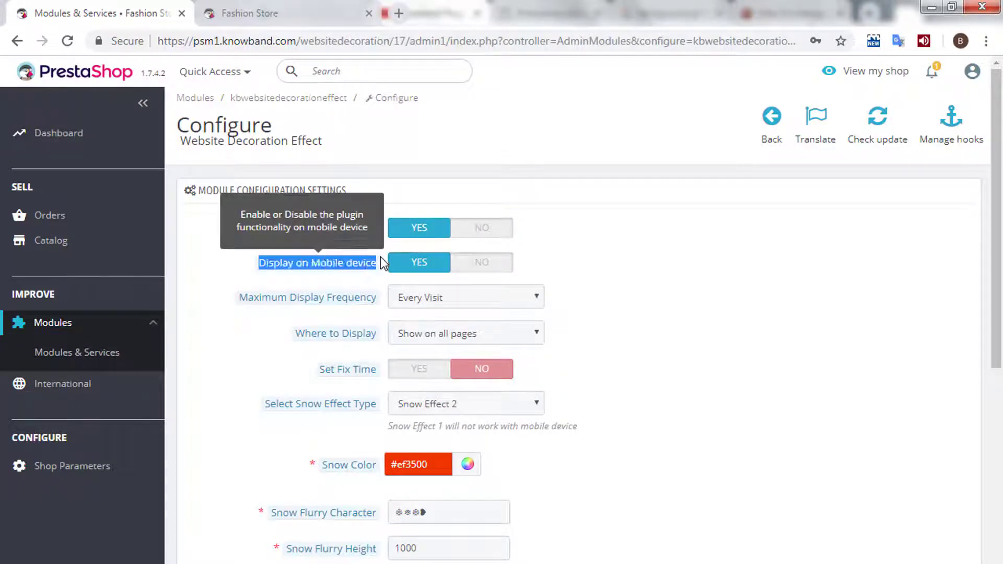
click(493, 266)
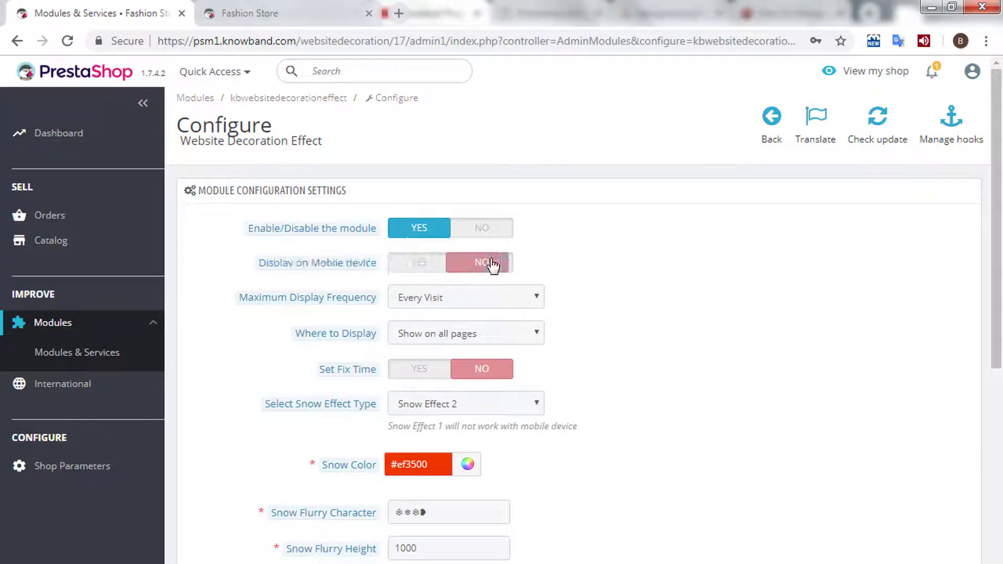
click(423, 265)
Reload the storefront home page and examine the falling snow effect, returning to the module configuration
click(329, 11)
key(F5)
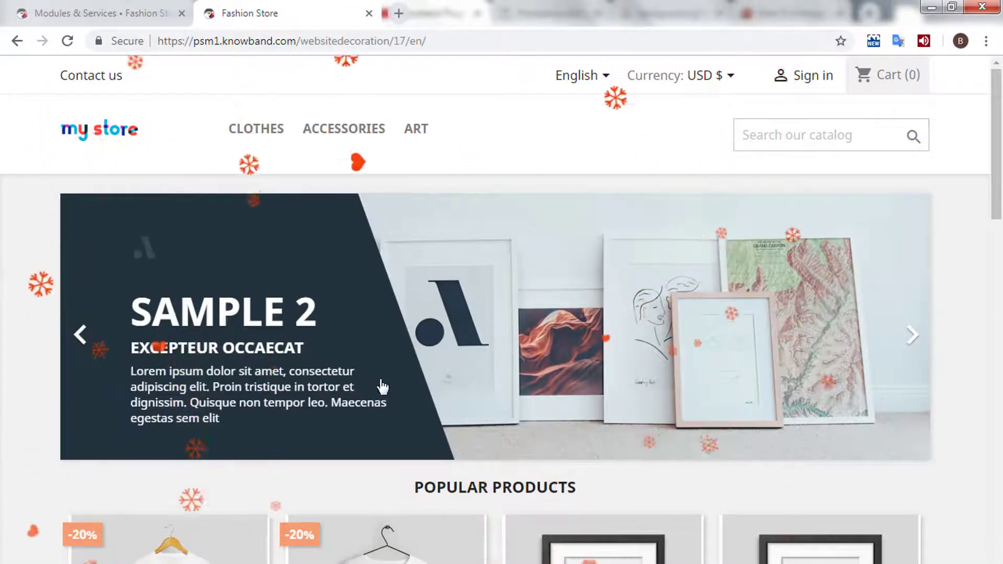
click(148, 21)
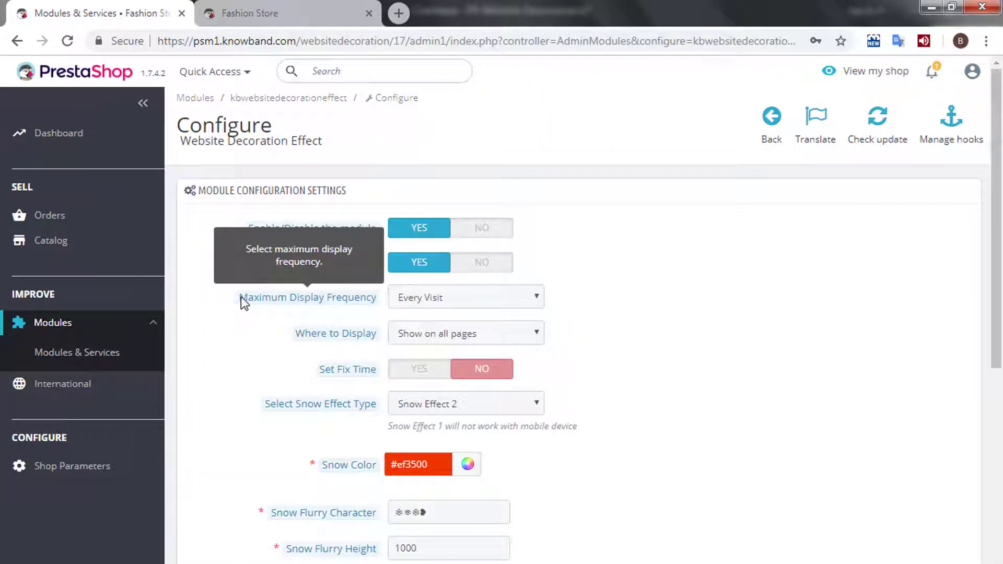
Try One Visit per hour as the maximum display frequency, and set it back to Every Visit
drag(240, 296, 388, 298)
click(444, 302)
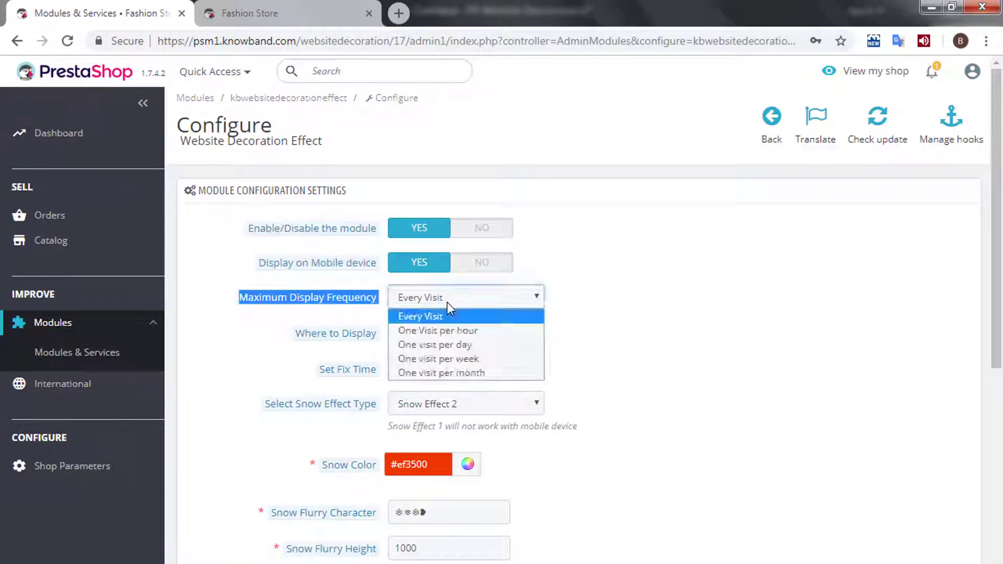
click(444, 330)
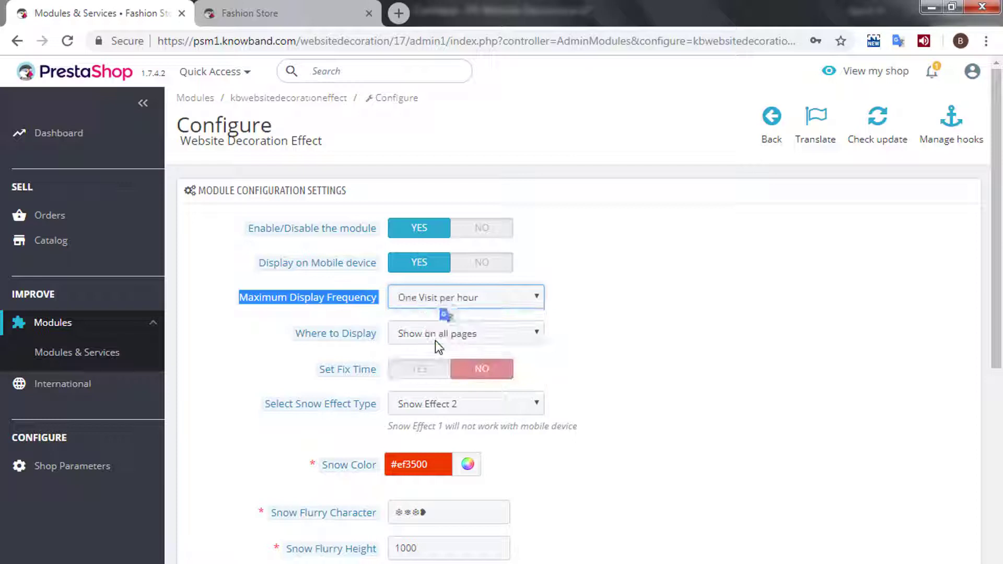
click(494, 297)
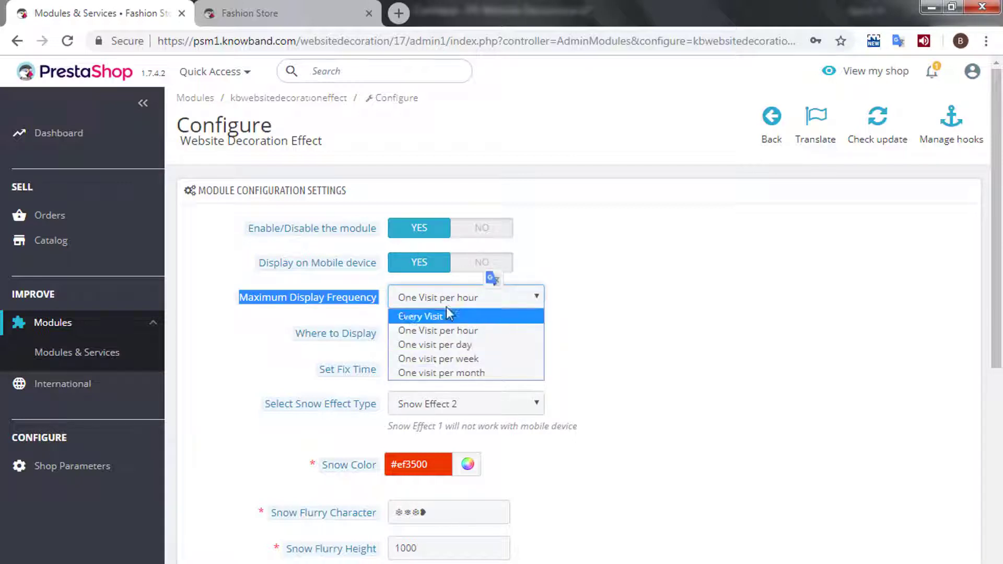
click(430, 315)
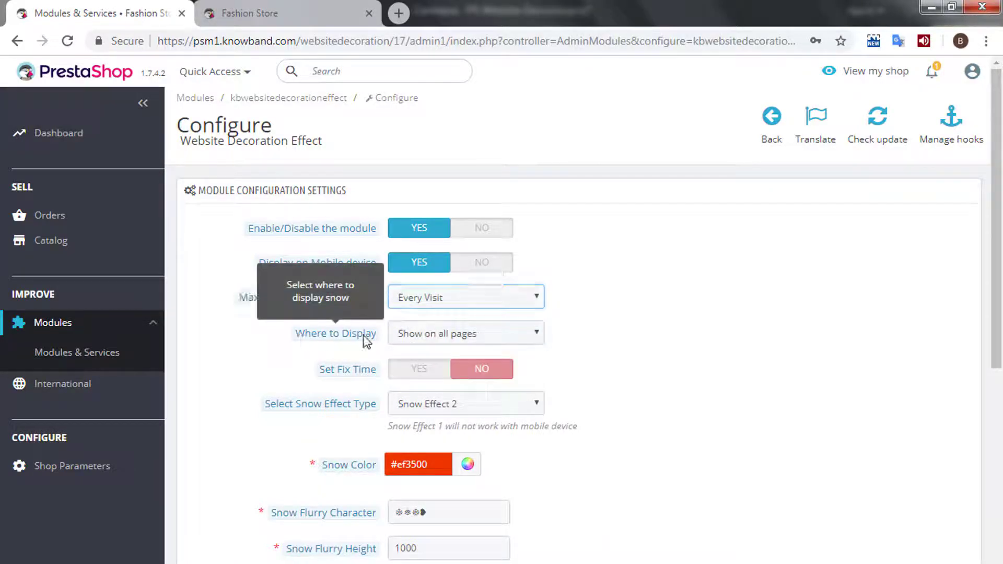
Set Where to Display to Shown on selected pages
click(459, 334)
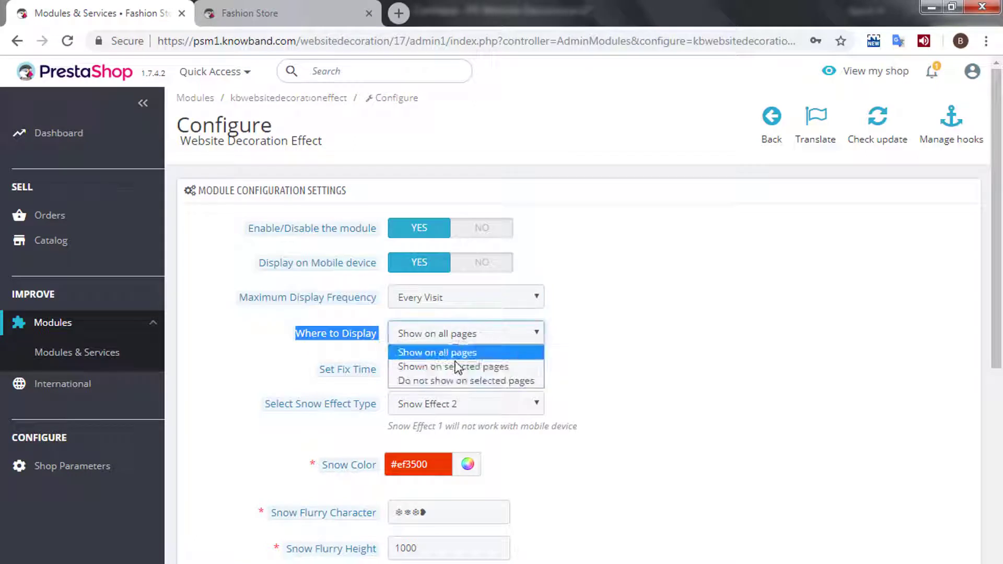
click(455, 354)
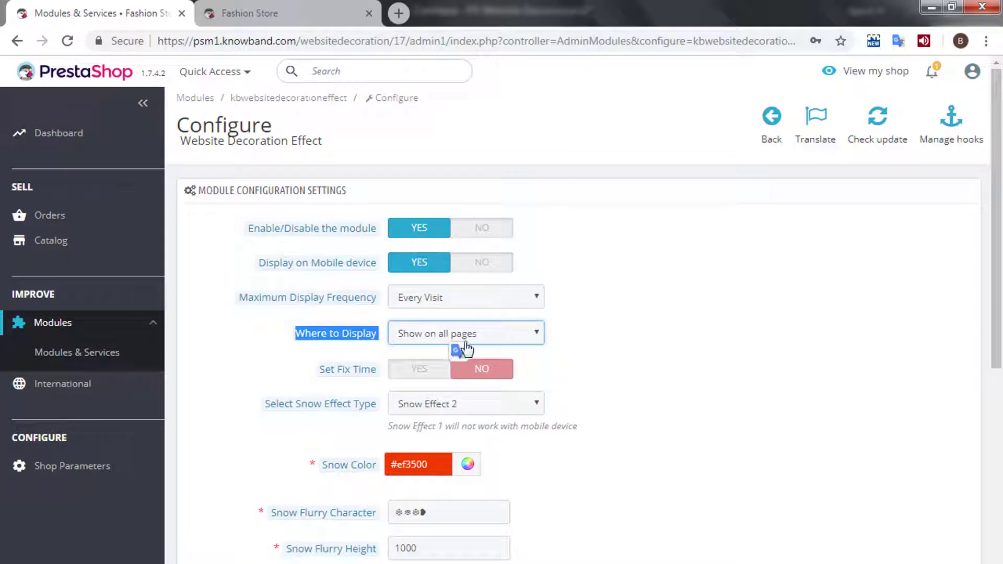
click(484, 333)
click(473, 368)
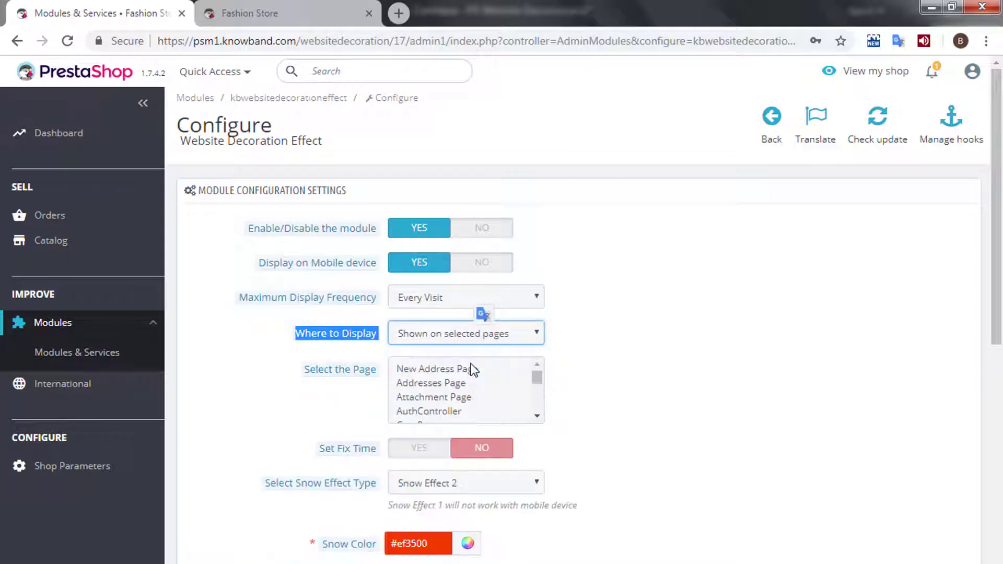
Choose Best Sales Page as the page that shows the effect and save the configuration
scroll(432, 383, down, 5)
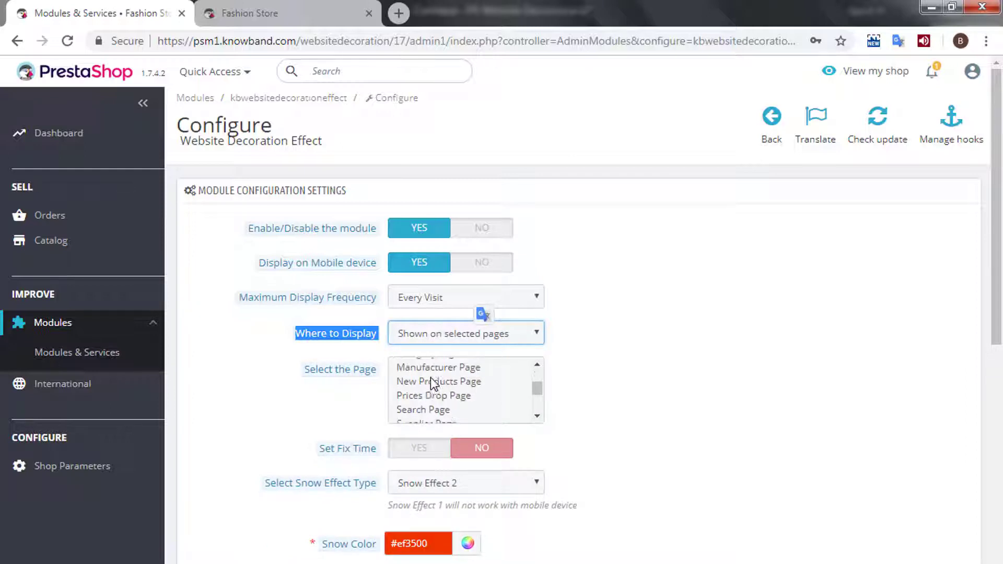
scroll(432, 383, up, 2)
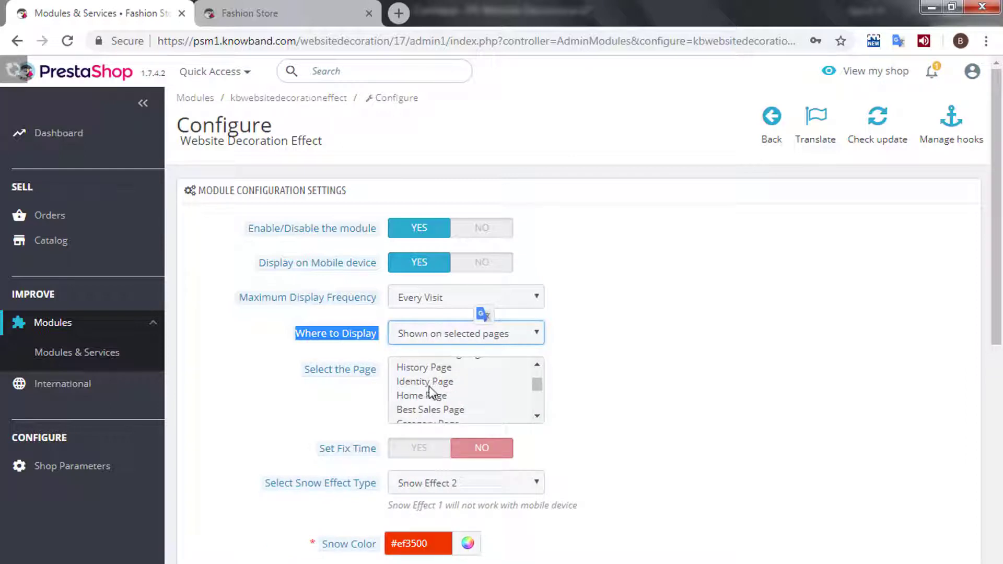
scroll(468, 399, down, 3)
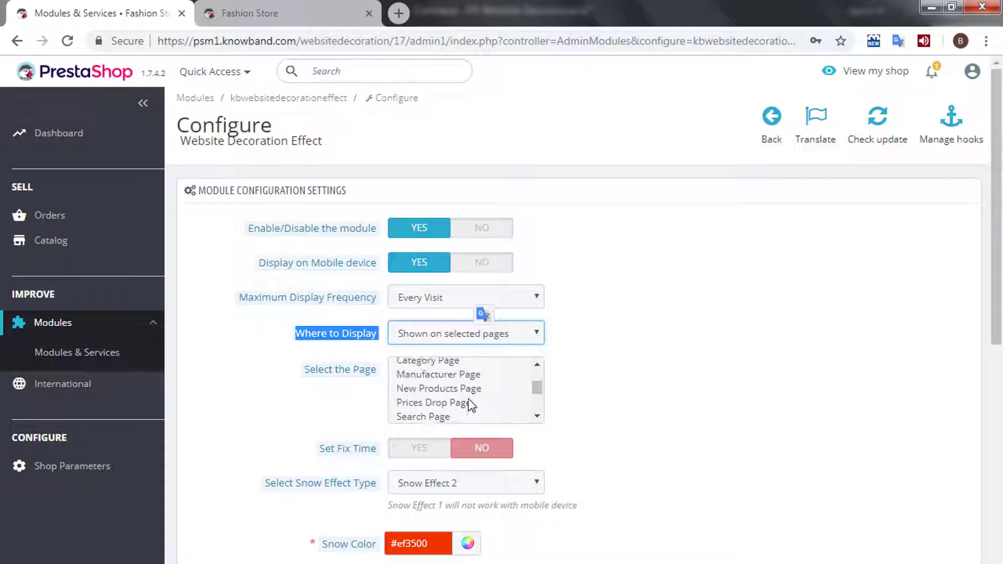
scroll(469, 399, up, 3)
click(467, 410)
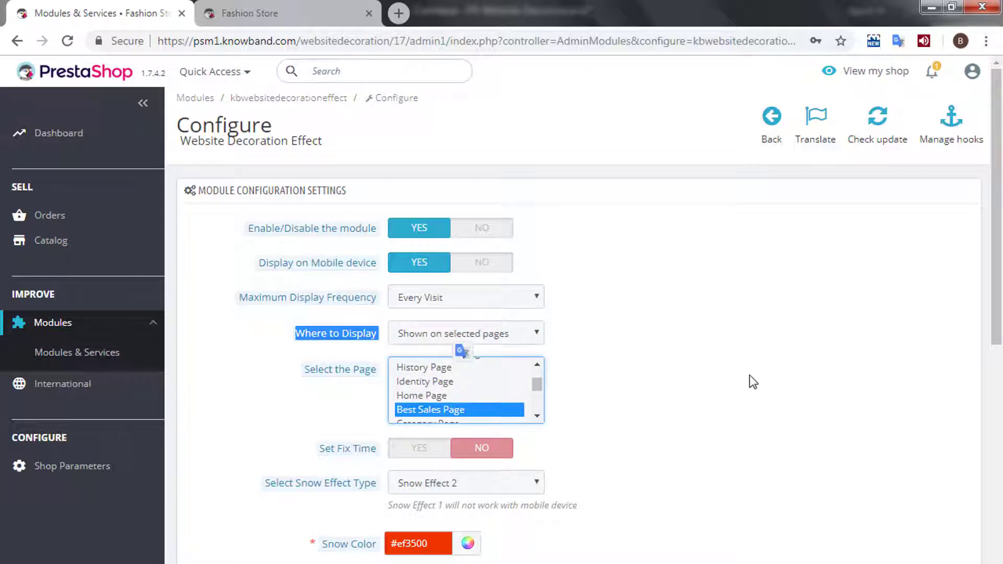
scroll(753, 382, down, 10)
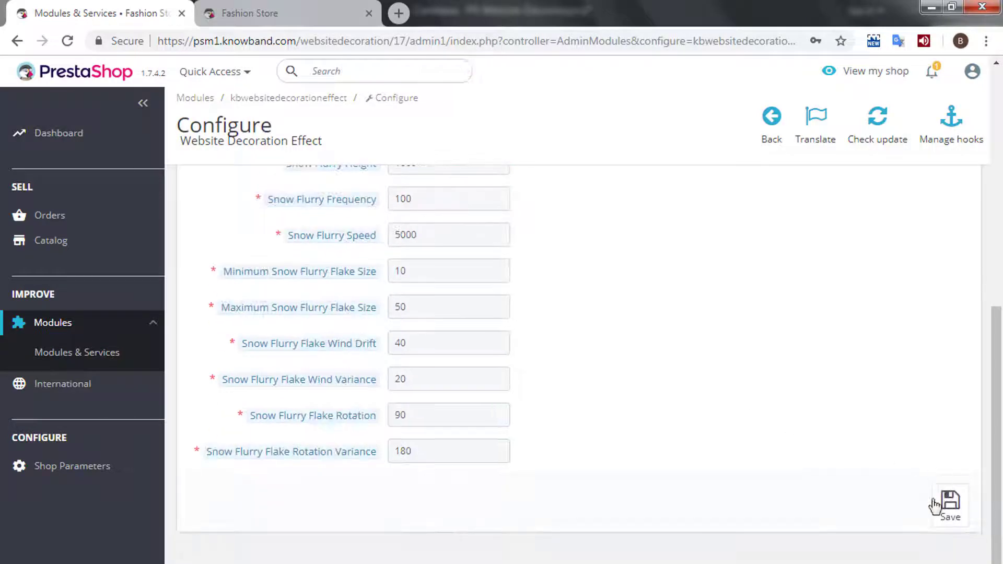
click(942, 505)
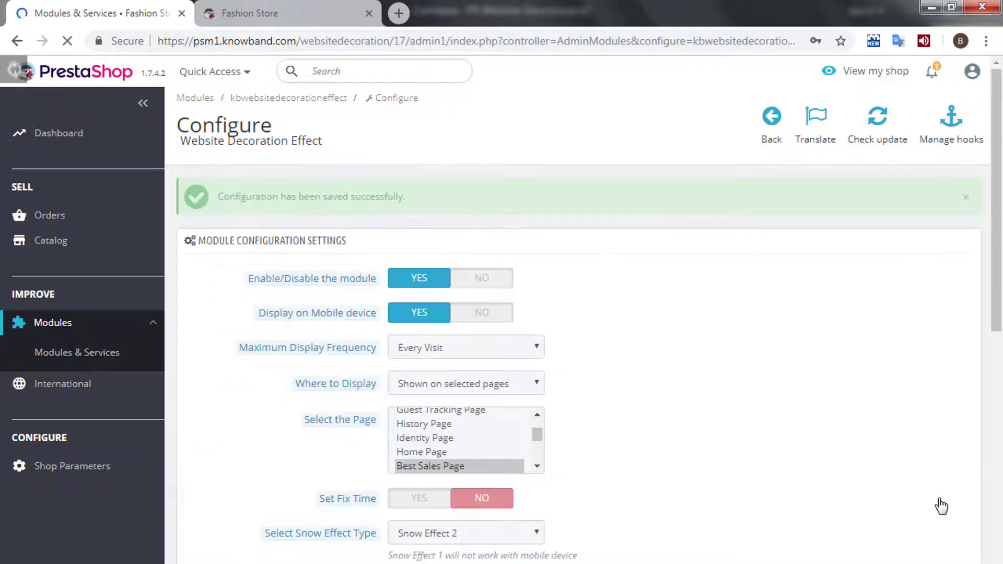
Reload the storefront and check the snow effect on its home page and Best sales page, returning to the module configuration
click(251, 14)
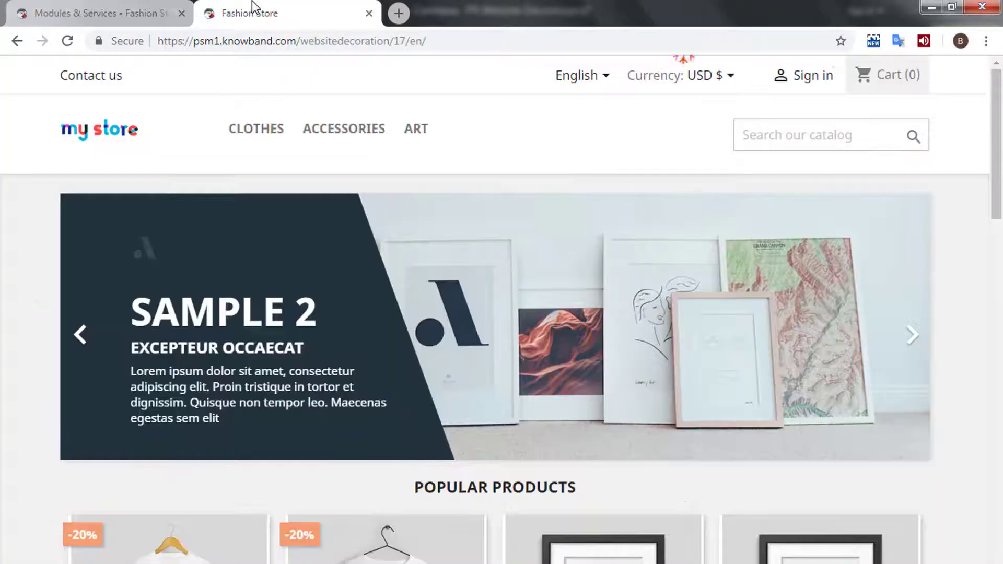
click(67, 40)
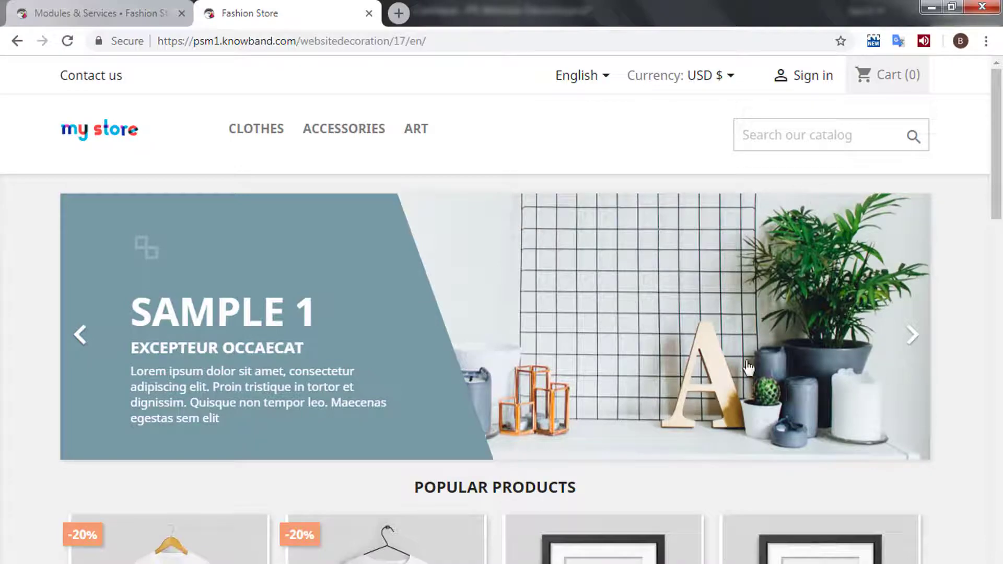
drag(1001, 124, 1001, 510)
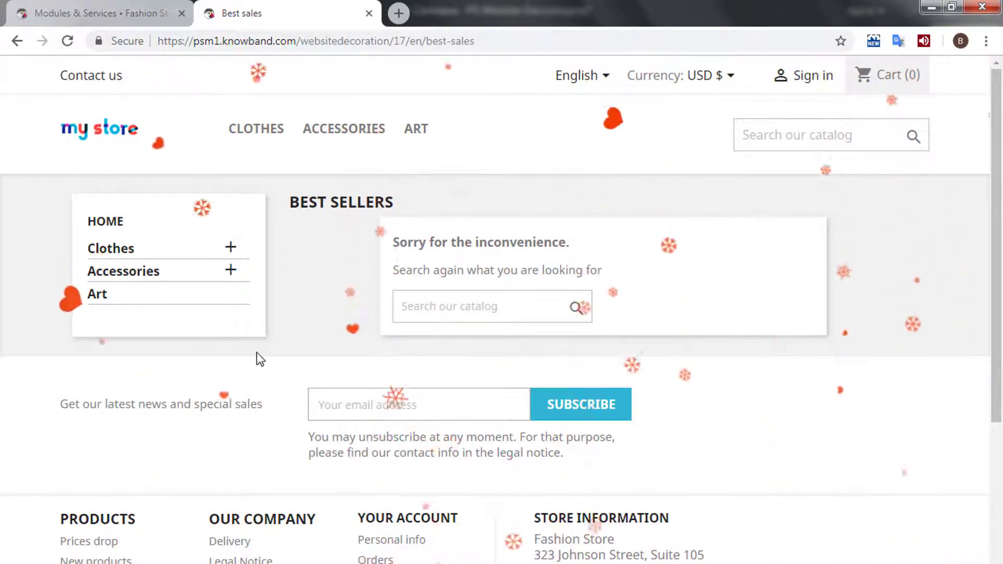
click(96, 128)
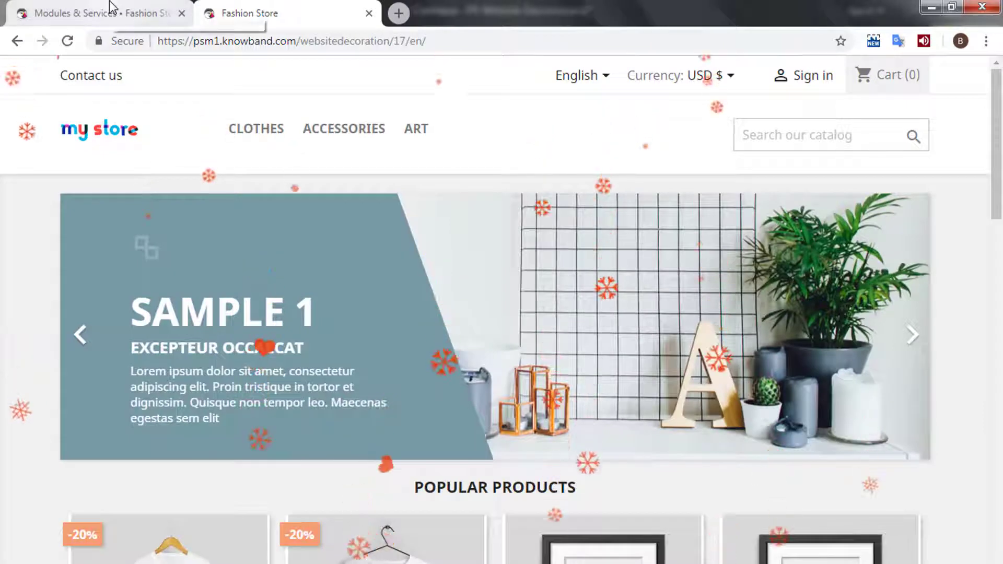
click(112, 7)
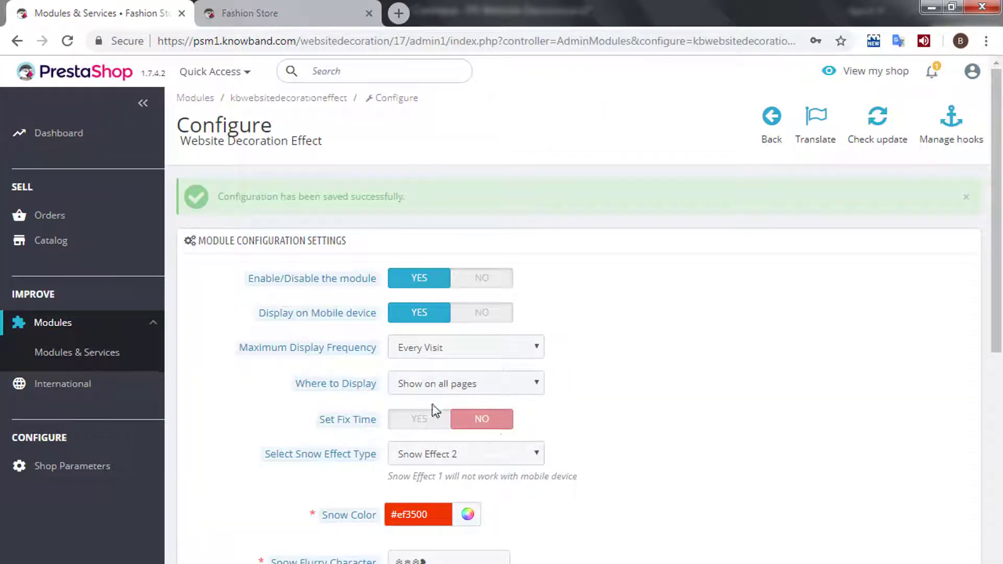
click(415, 420)
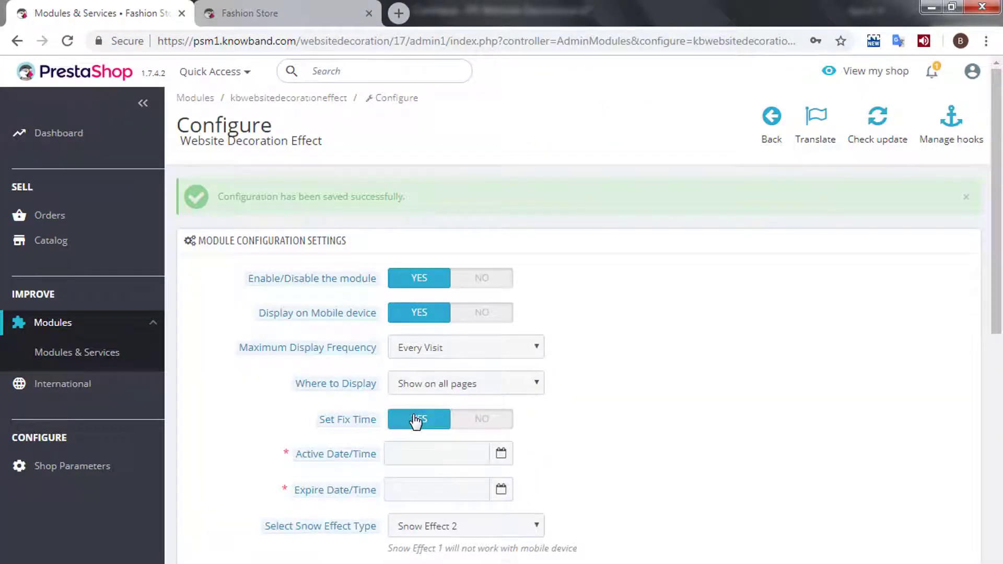
click(407, 377)
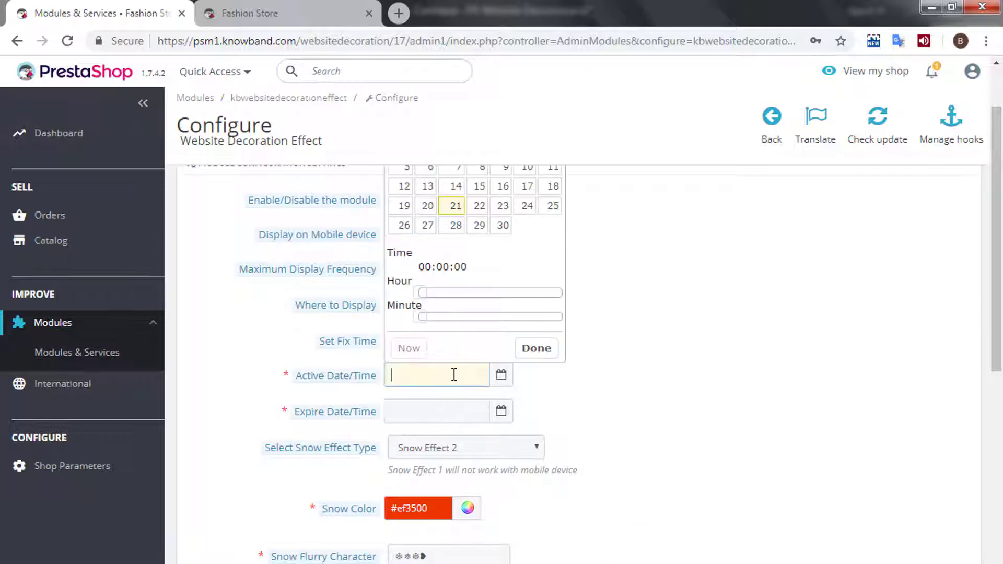
scroll(563, 313, up, 2)
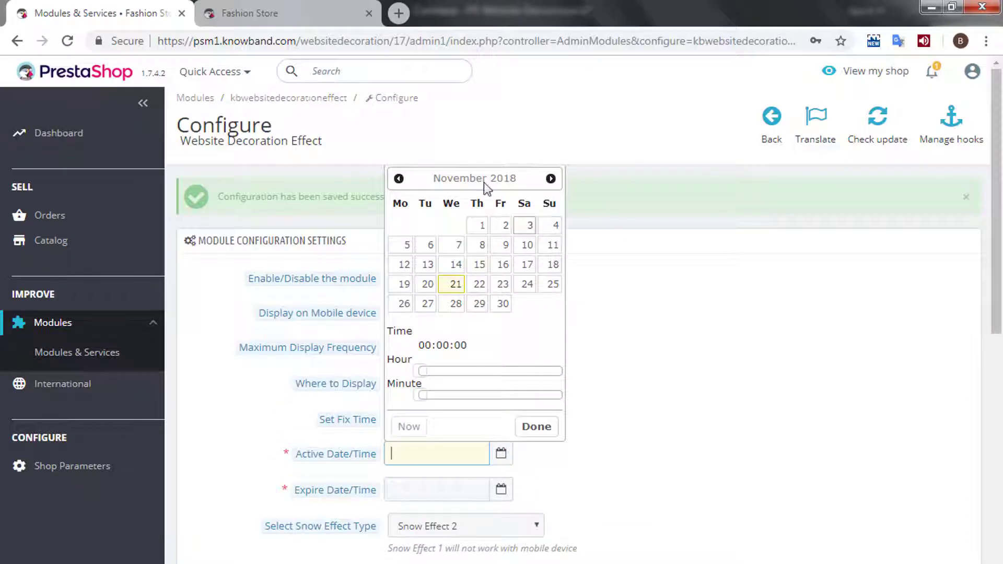
click(451, 270)
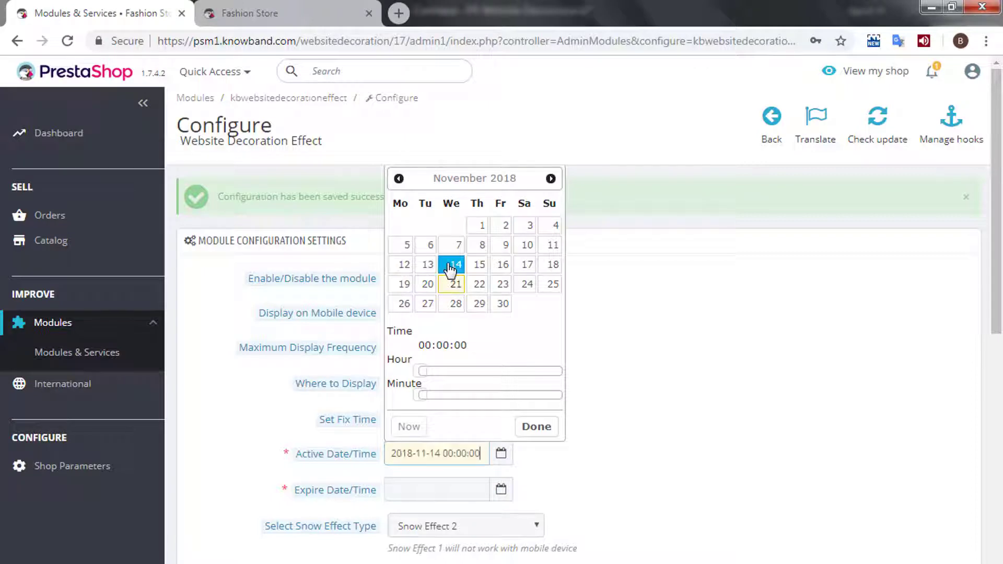
click(536, 427)
click(435, 489)
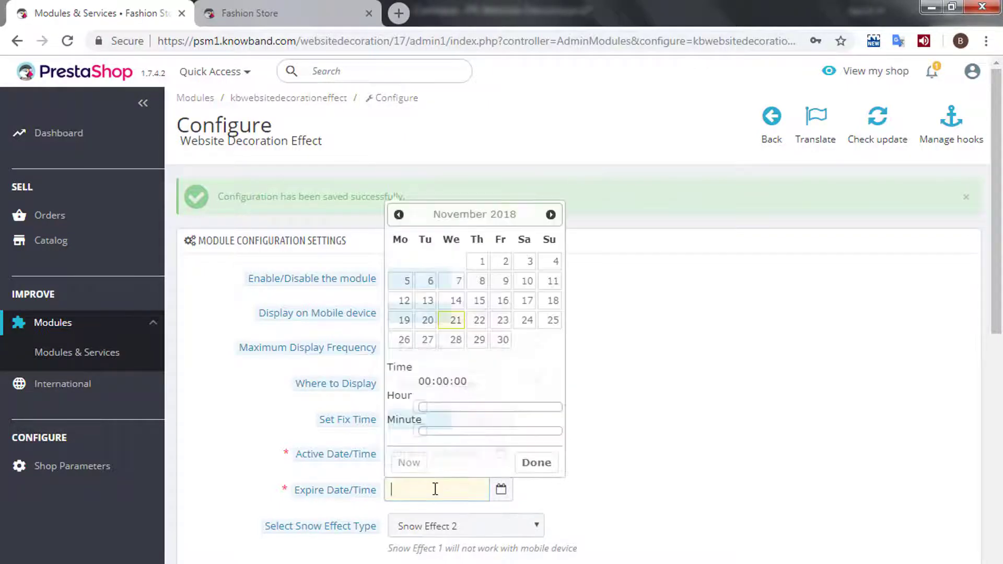
click(503, 343)
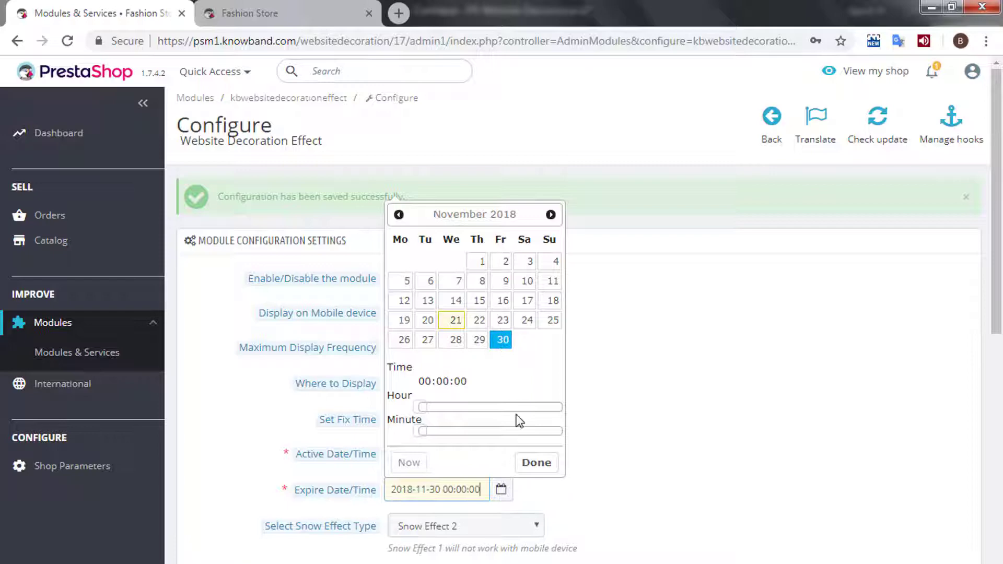
click(537, 463)
scroll(544, 474, down, 3)
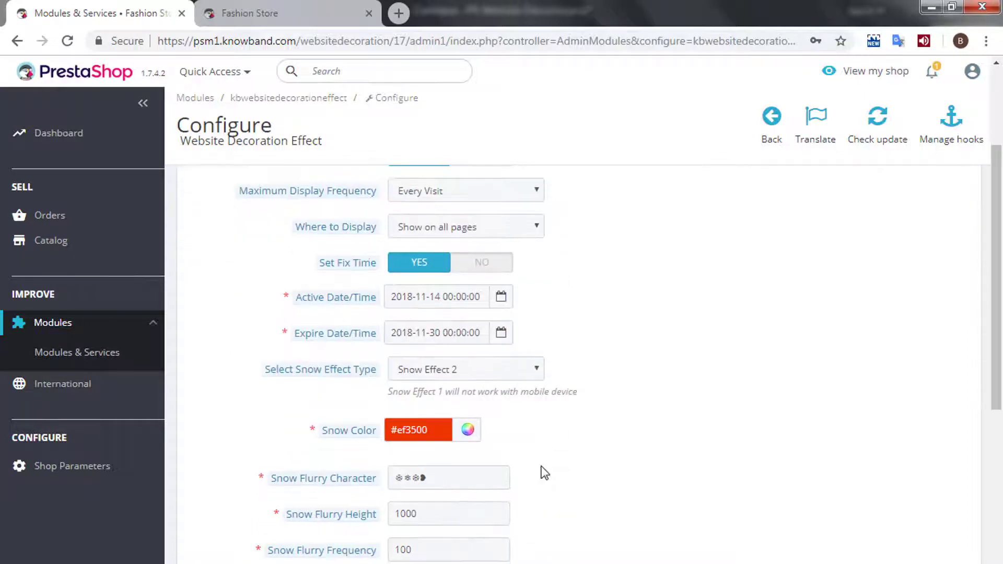
click(476, 266)
Set the snow effect type to Snow Effect 1 and save the configuration
drag(264, 298, 373, 303)
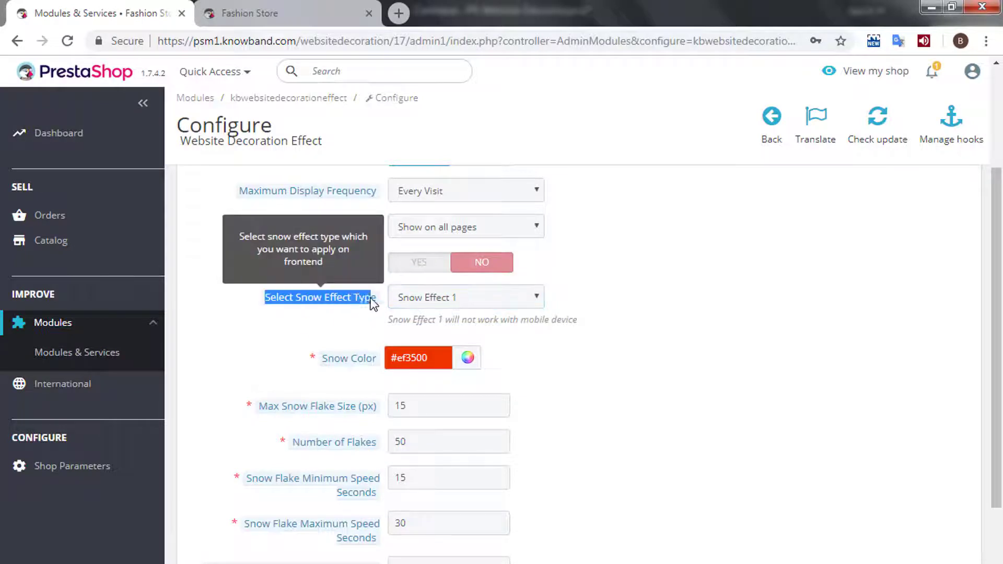
click(479, 297)
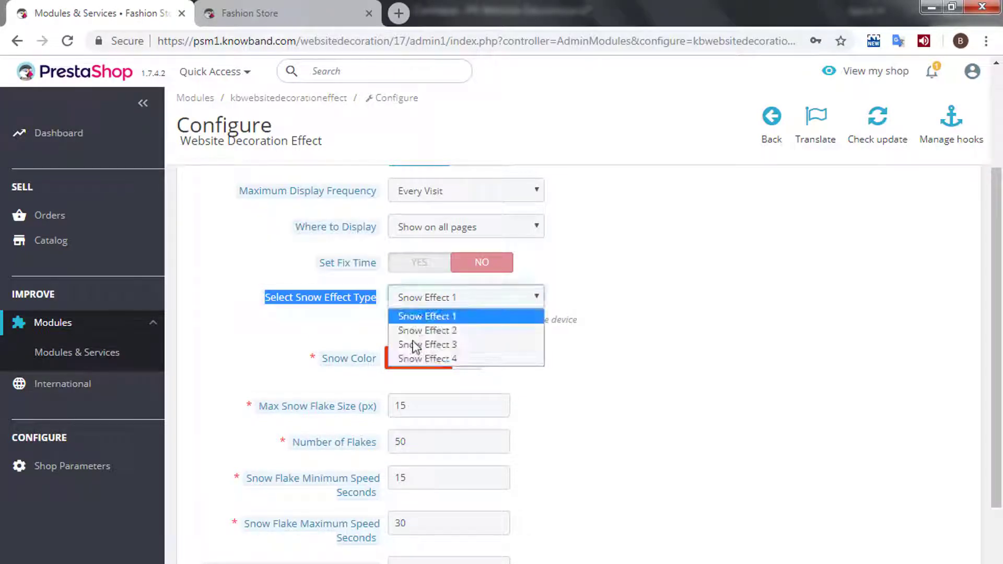
click(444, 315)
click(597, 324)
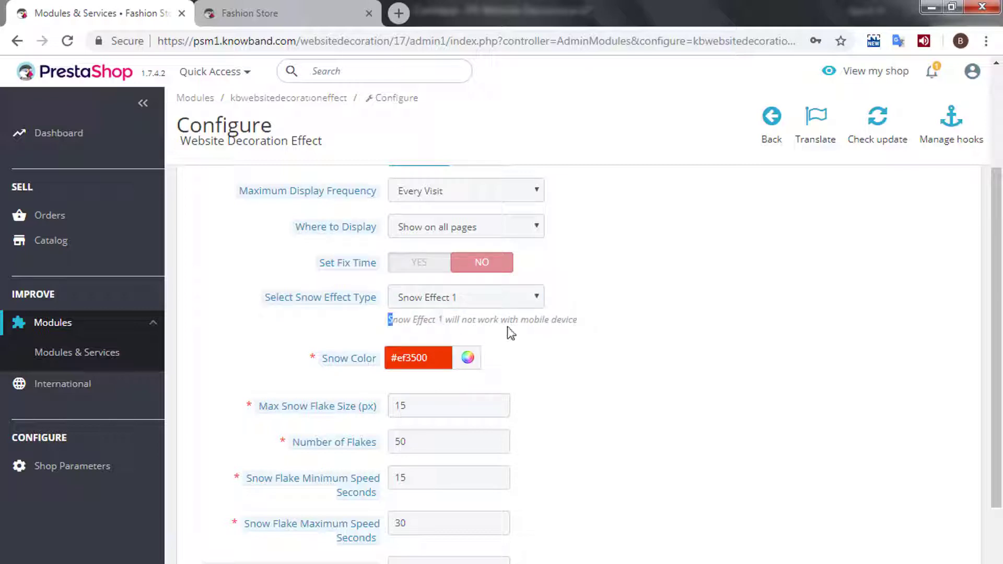
drag(511, 332, 588, 330)
click(669, 342)
scroll(843, 350, down, 2)
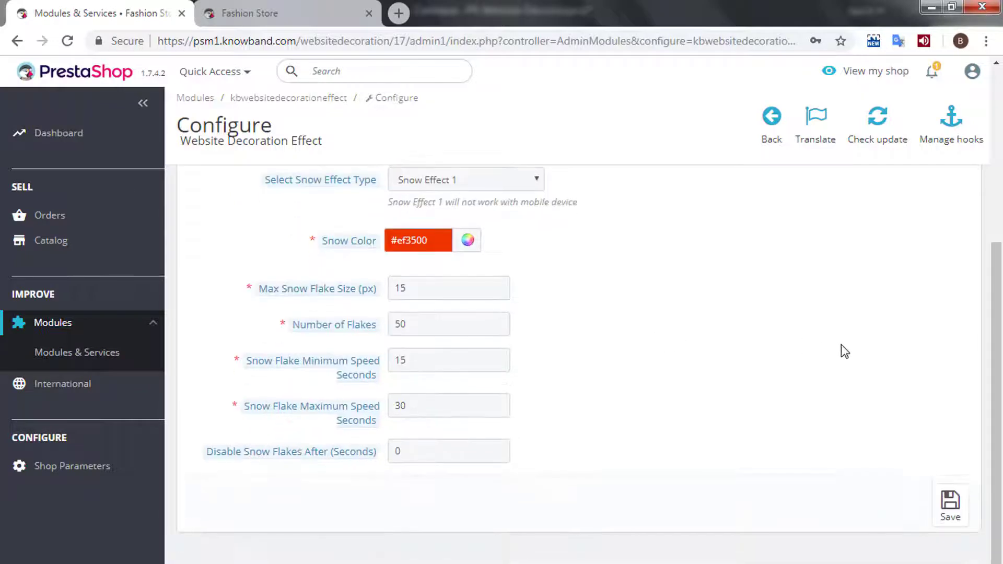
click(952, 502)
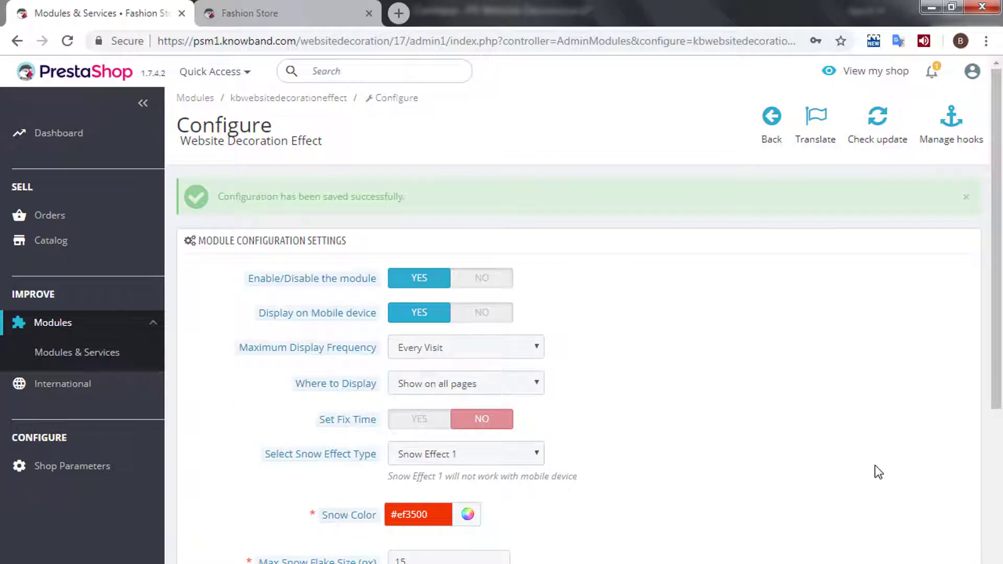
Reload the storefront home page, check its snow effect and return to the module configuration
click(334, 13)
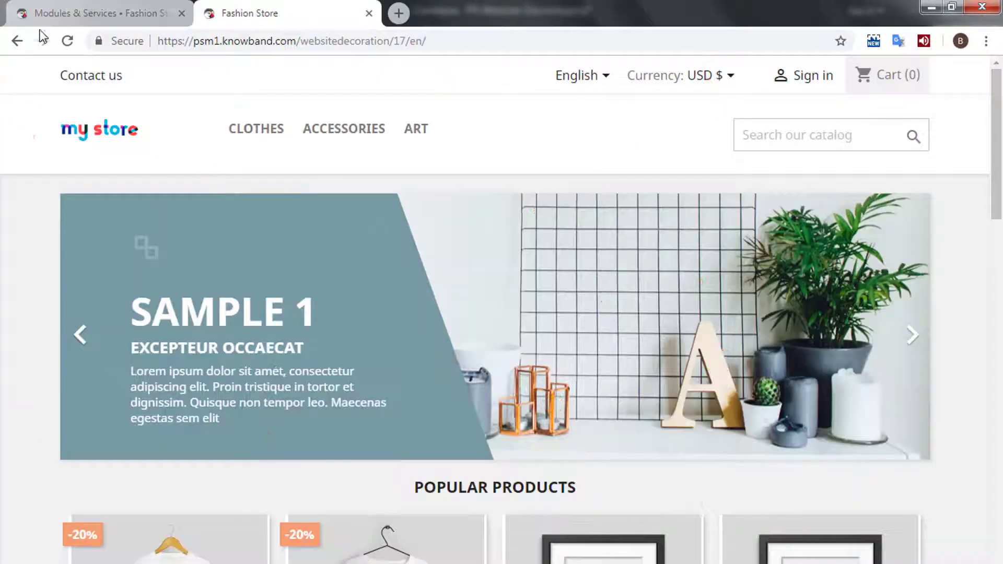
click(67, 41)
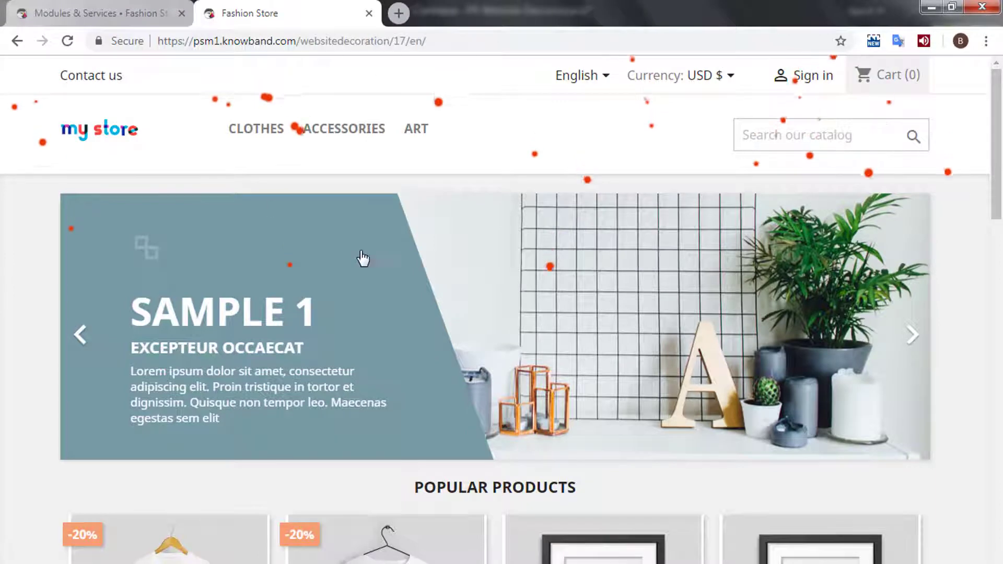
click(102, 12)
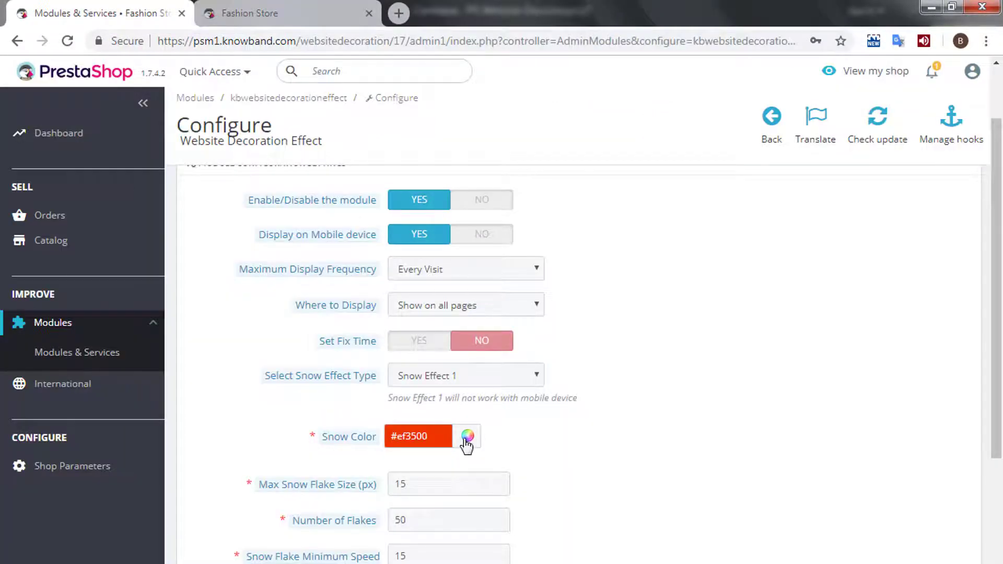
Set the snow color to #00ff00 and the maximum snow flake size to 25 px
click(467, 439)
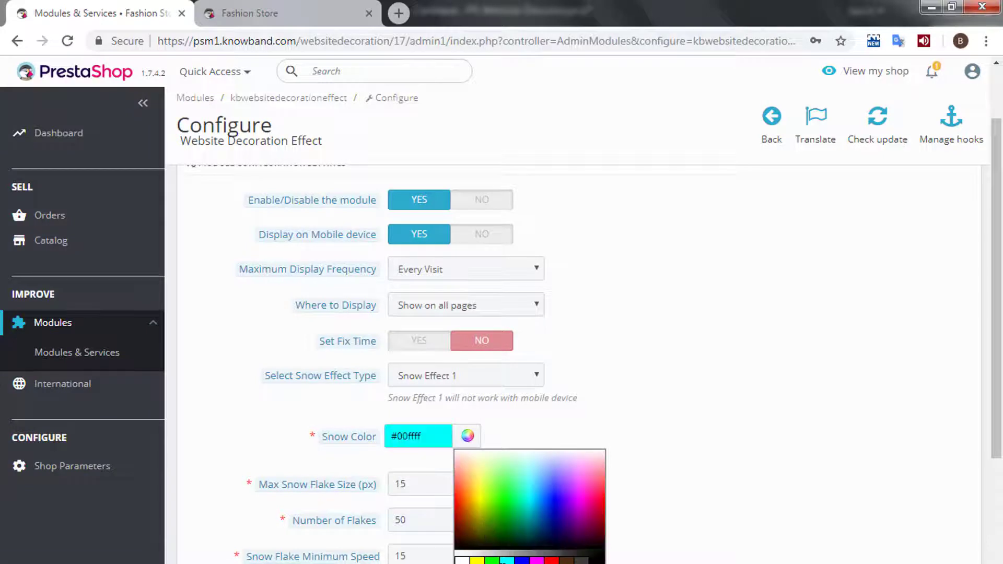
click(492, 532)
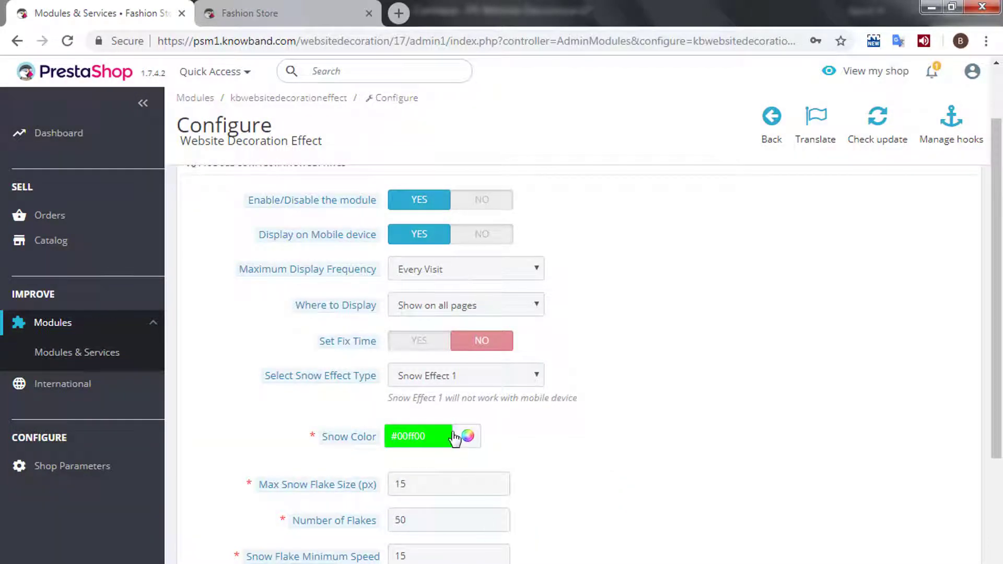
scroll(541, 444, down, 2)
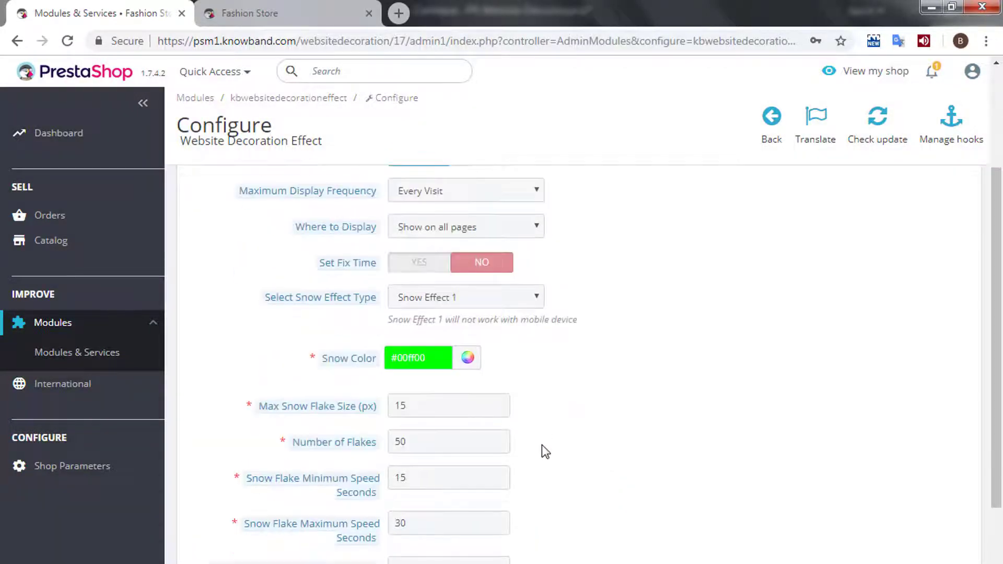
click(434, 411)
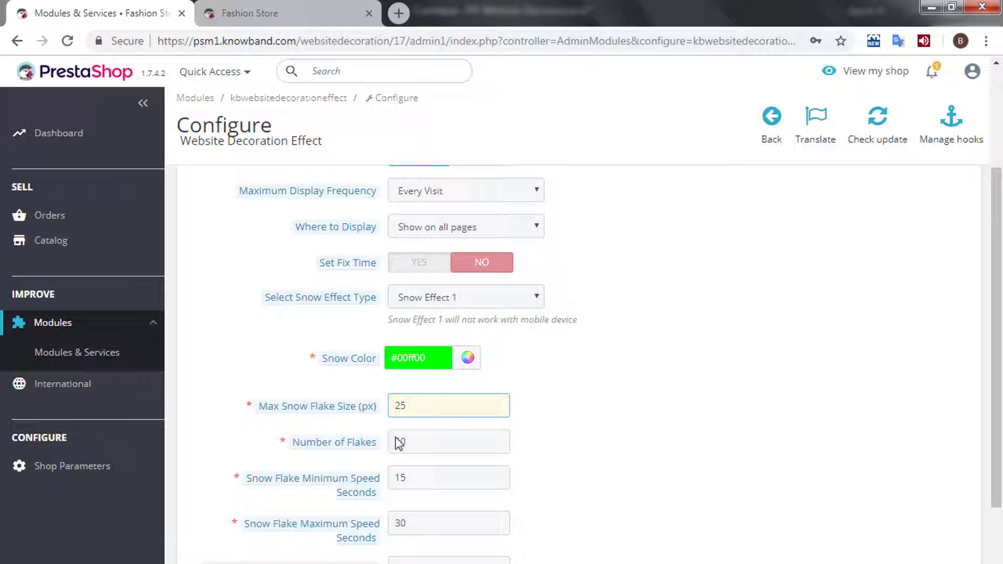
Set the number of flakes to 51 and the snow flake minimum speed to 10 seconds
mouse_move(303, 450)
drag(300, 449, 378, 444)
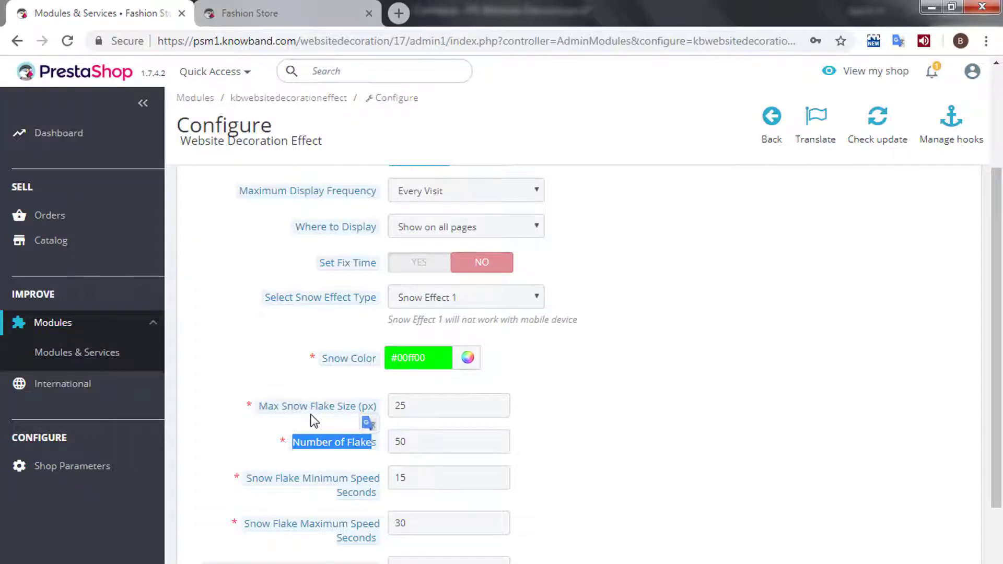
click(434, 439)
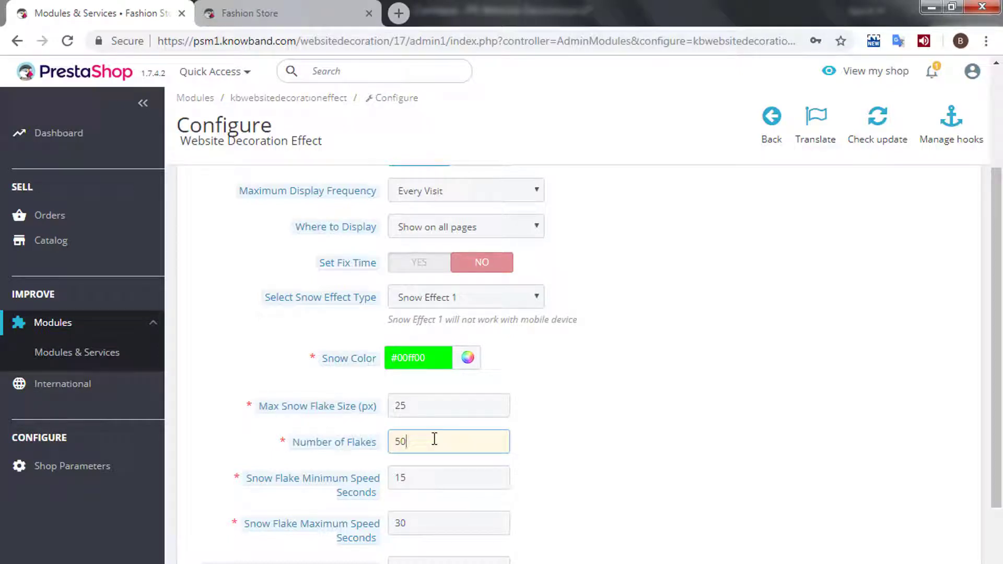
click(530, 484)
scroll(530, 484, down, 3)
drag(249, 361, 362, 365)
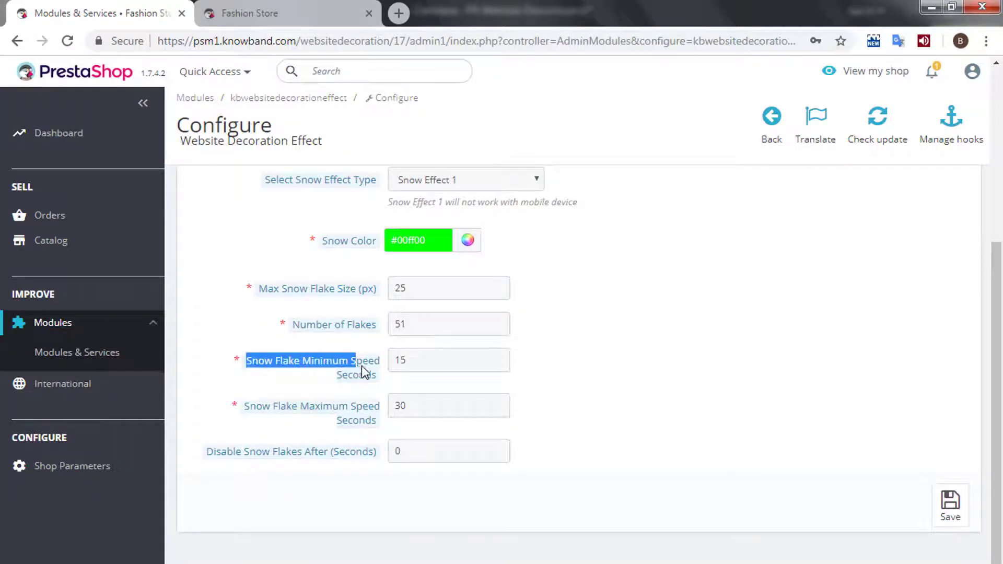
click(427, 360)
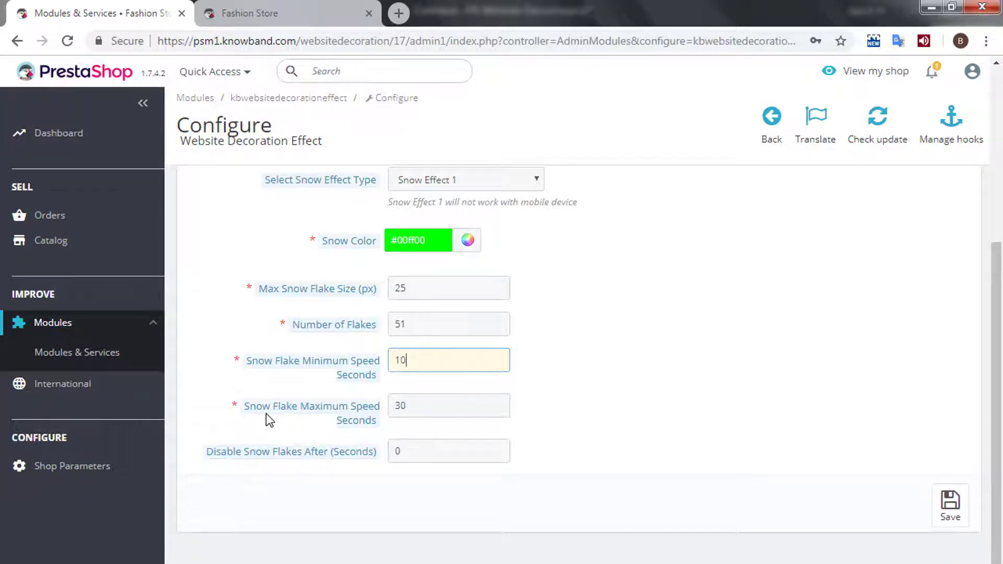
Review the snow flake maximum speed and Disable Snow Flakes After settings, then save the configuration
drag(243, 406, 384, 426)
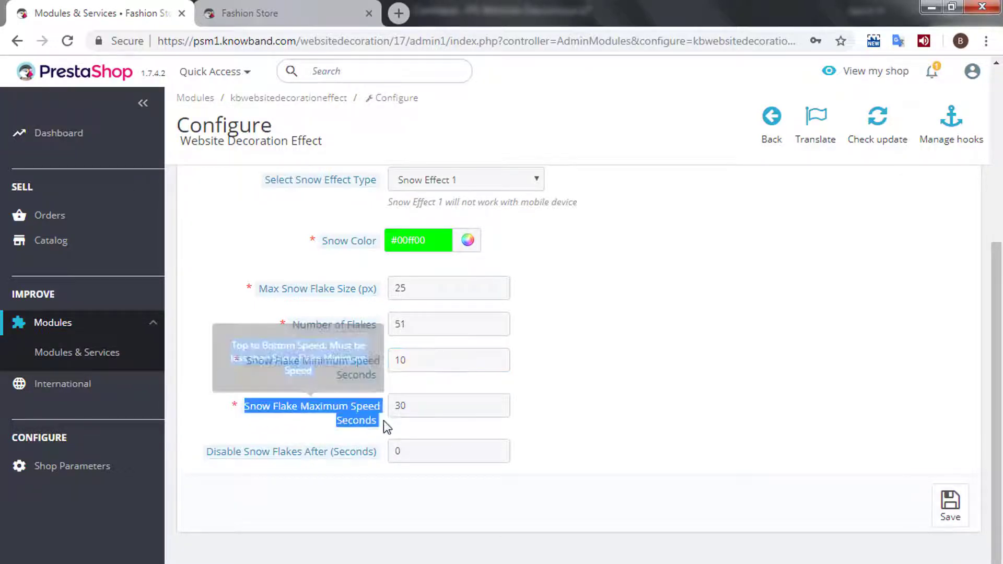
click(431, 405)
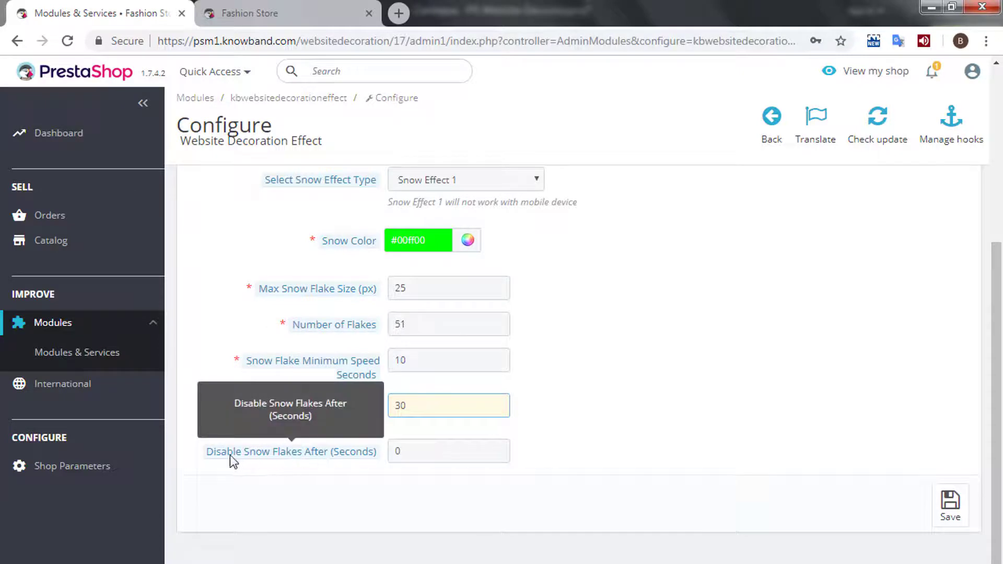
drag(206, 452, 379, 451)
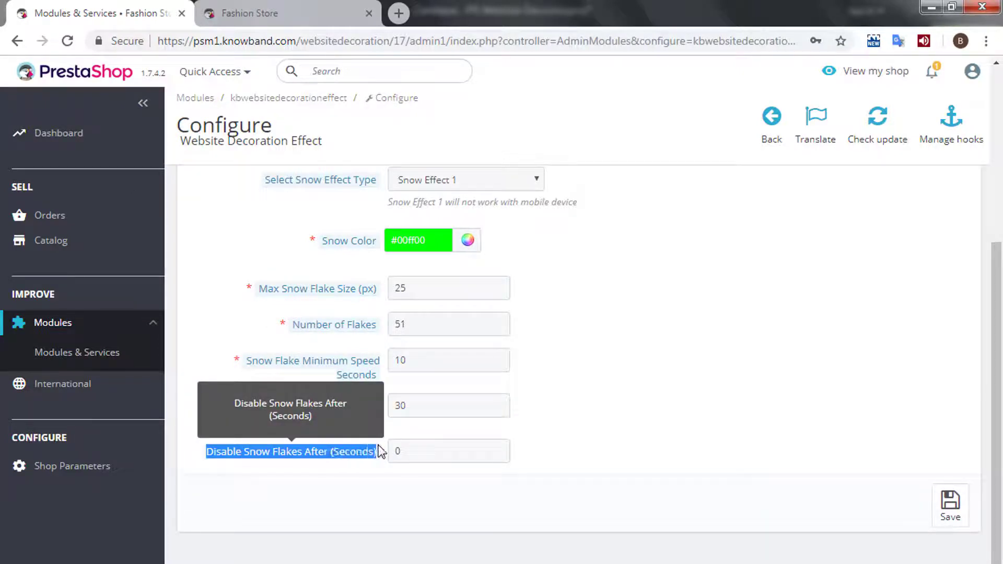
click(415, 451)
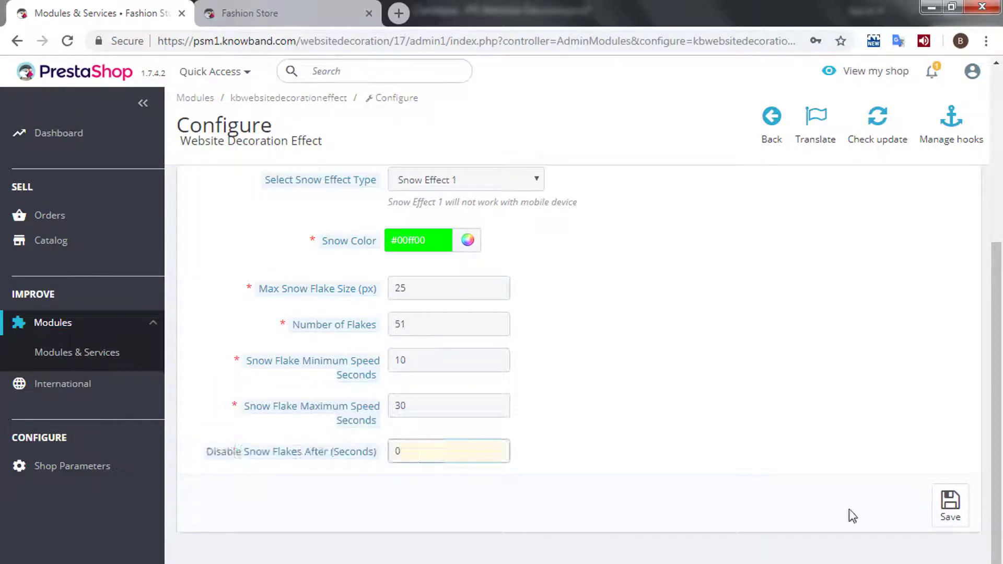
click(950, 505)
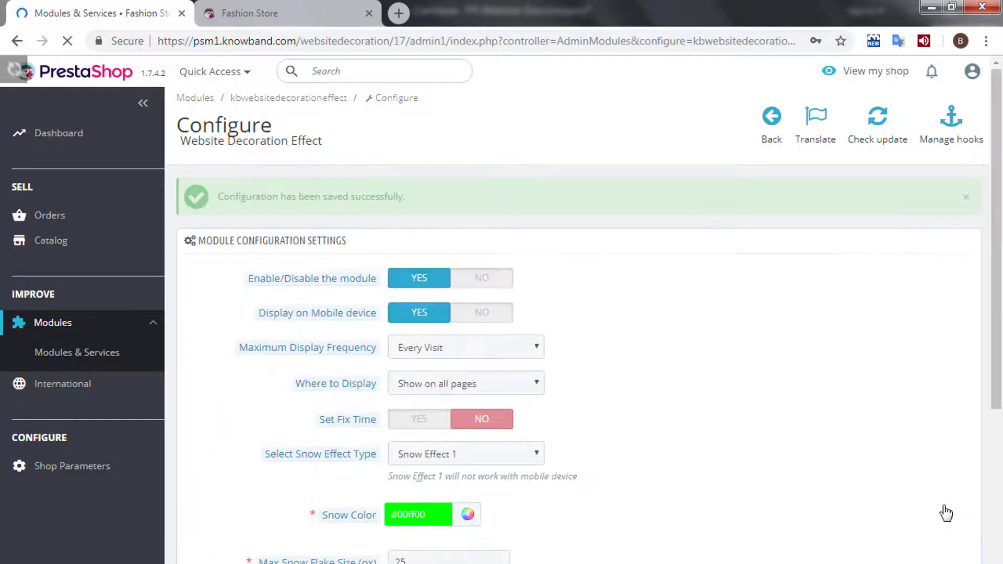
Reload the storefront to check the updated snow color and flakes, returning to the module configuration
click(294, 8)
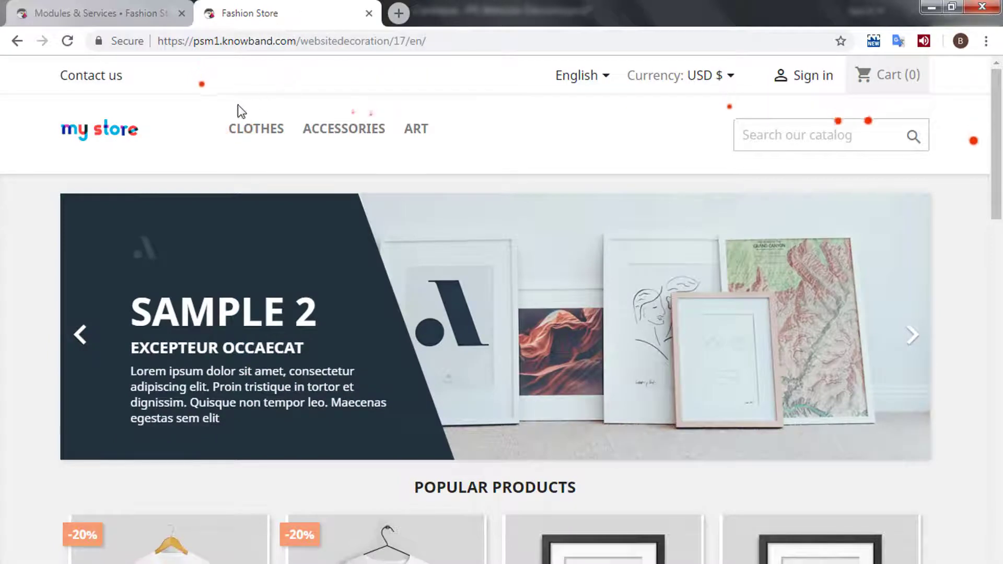
click(66, 42)
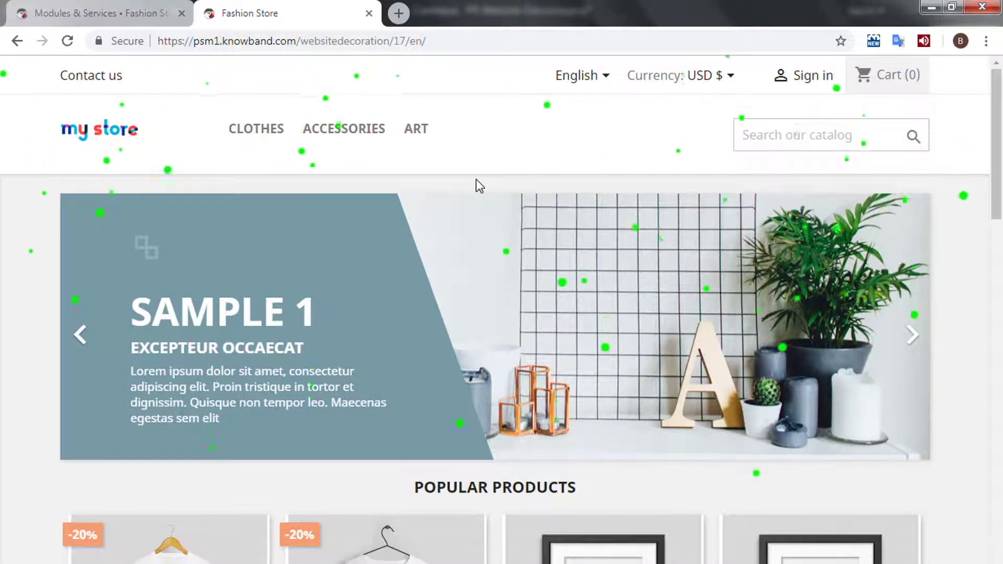
click(99, 13)
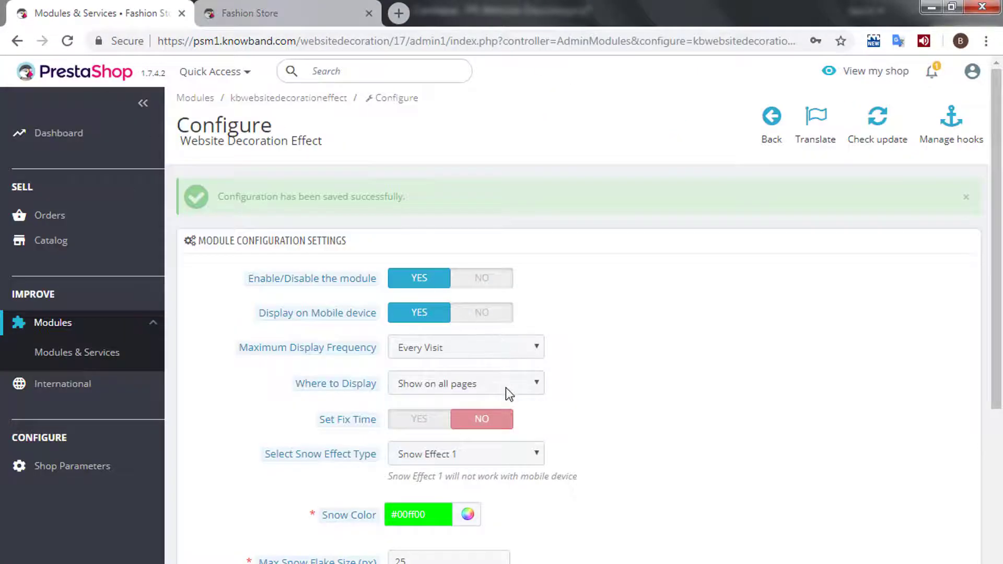
Change the snow effect type to Snow Effect 2 and set its snow color to #0017b7
scroll(506, 388, down, 5)
scroll(506, 387, up, 3)
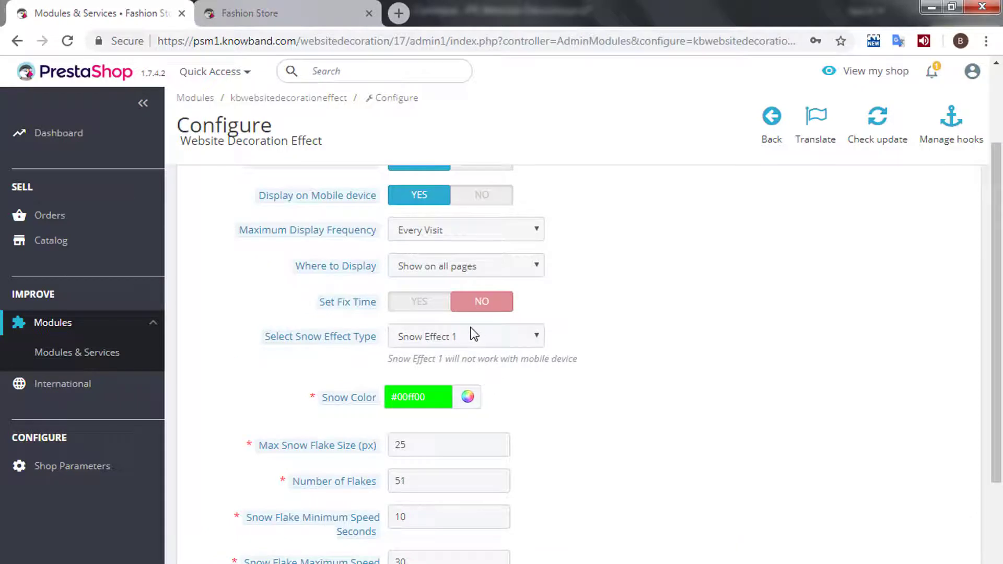
click(469, 336)
click(454, 372)
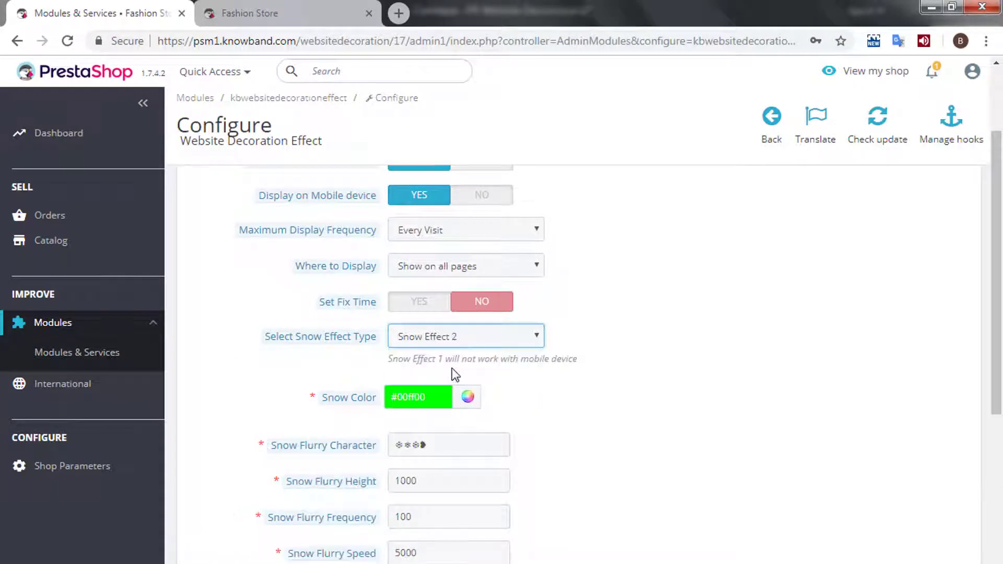
scroll(553, 385, down, 1)
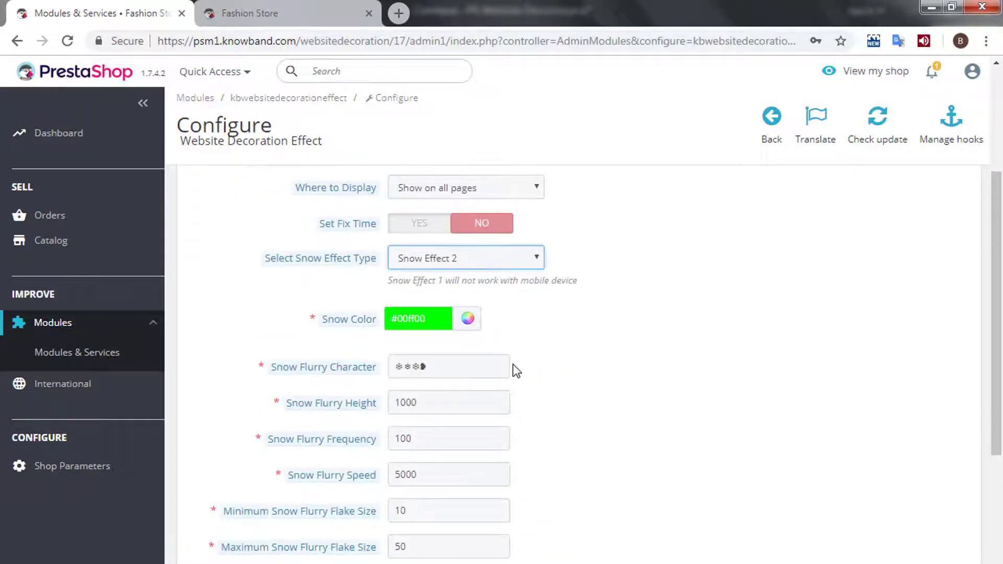
click(466, 320)
mouse_move(543, 379)
mouse_down()
mouse_move(574, 397)
mouse_move(546, 376)
mouse_move(551, 396)
mouse_up()
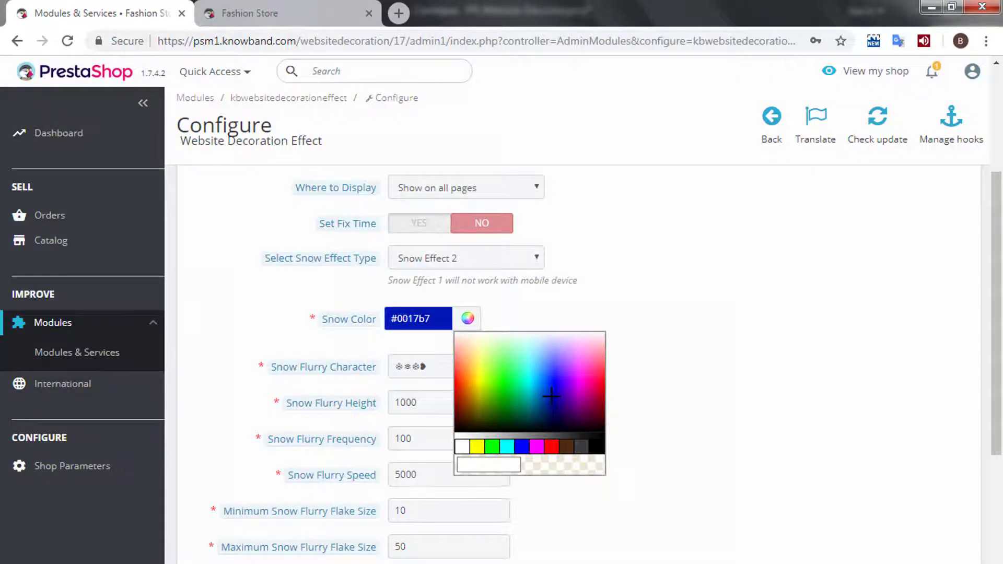
click(552, 396)
Examine the Snow Flurry Character, Height, Frequency and Speed settings and their help descriptions
mouse_move(279, 374)
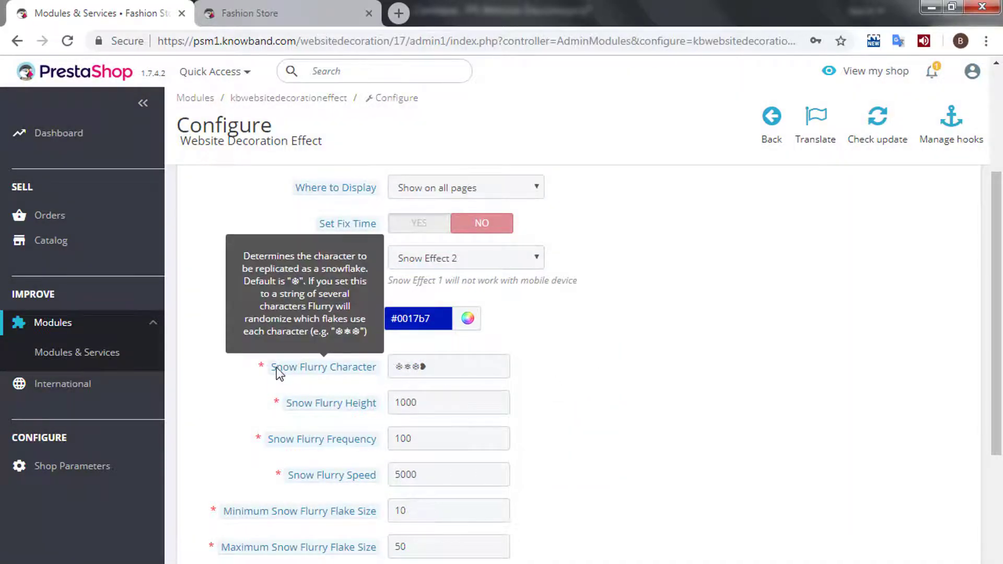
drag(306, 372, 380, 369)
click(460, 373)
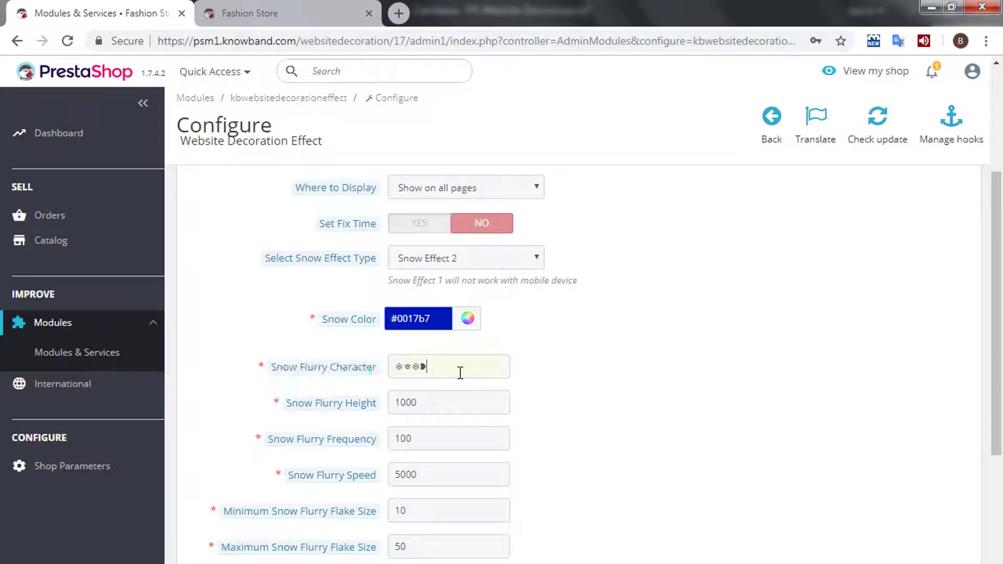
drag(460, 373, 380, 370)
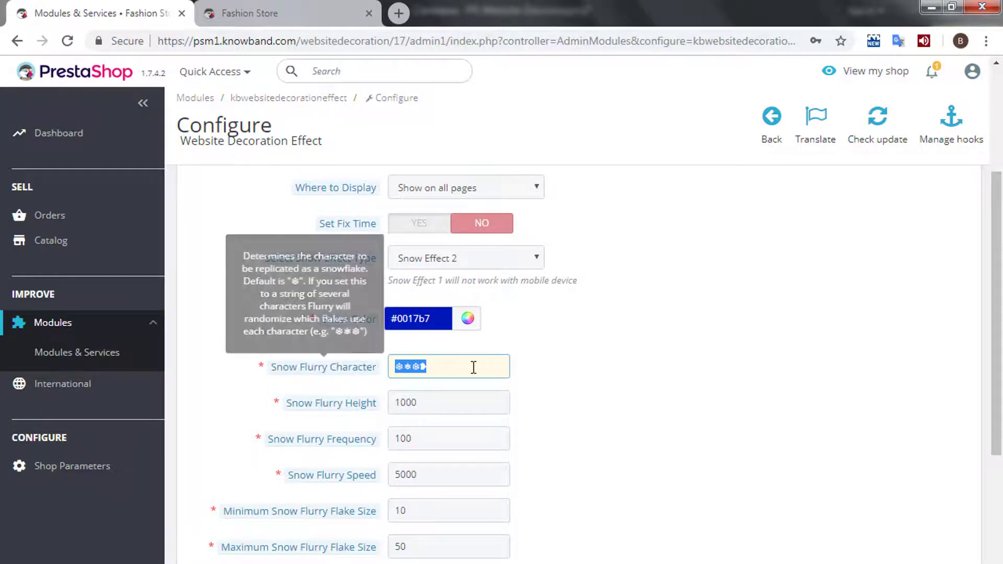
click(539, 375)
scroll(537, 376, down, 2)
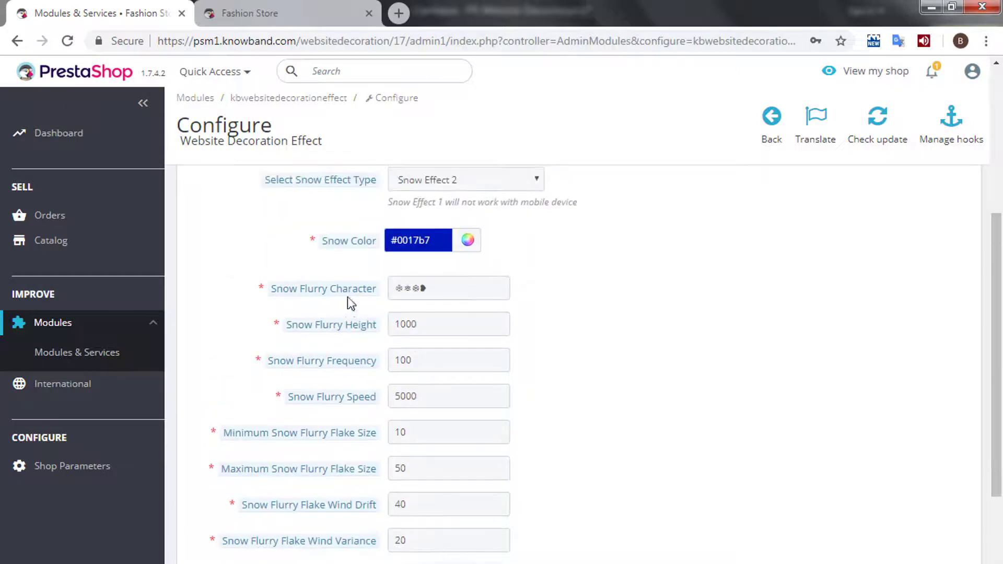
mouse_move(346, 298)
drag(287, 325, 378, 329)
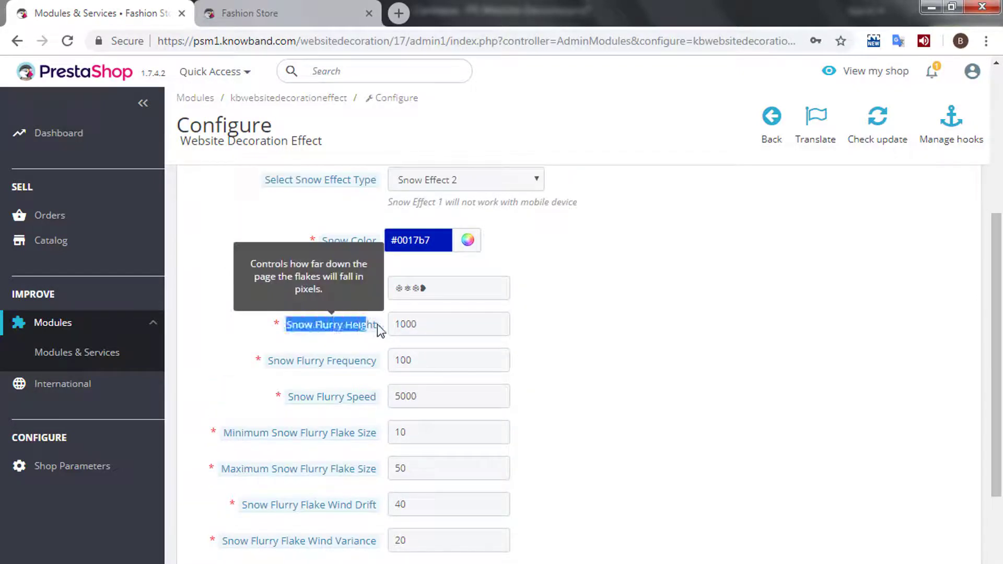
click(444, 325)
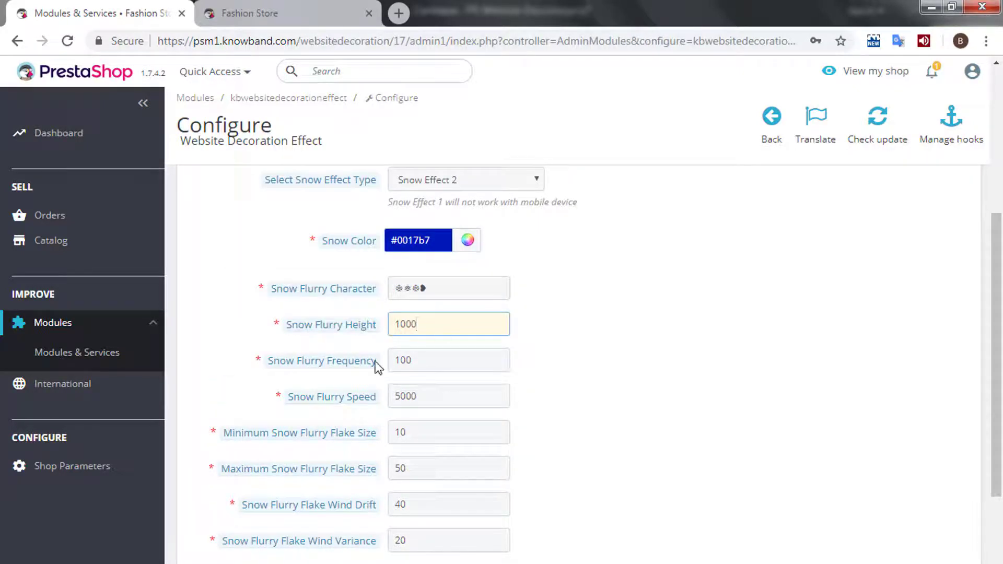
mouse_move(281, 371)
drag(268, 362, 377, 362)
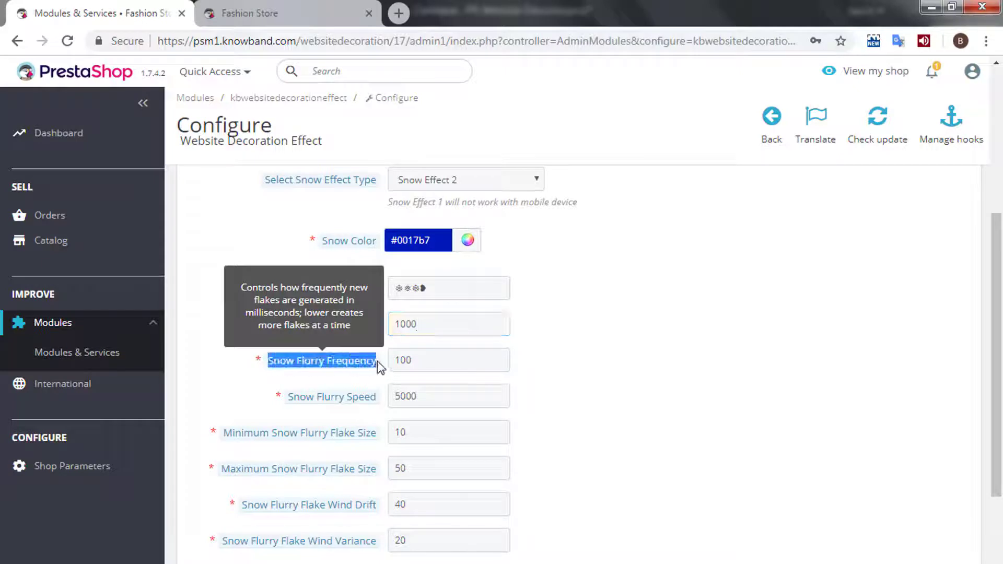
click(449, 366)
drag(288, 399, 377, 400)
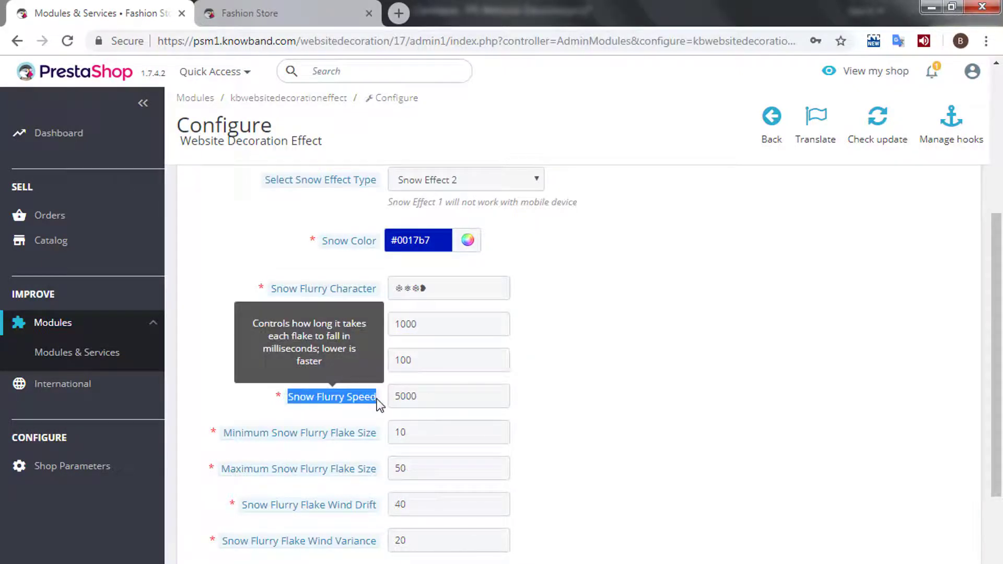
click(442, 397)
click(551, 403)
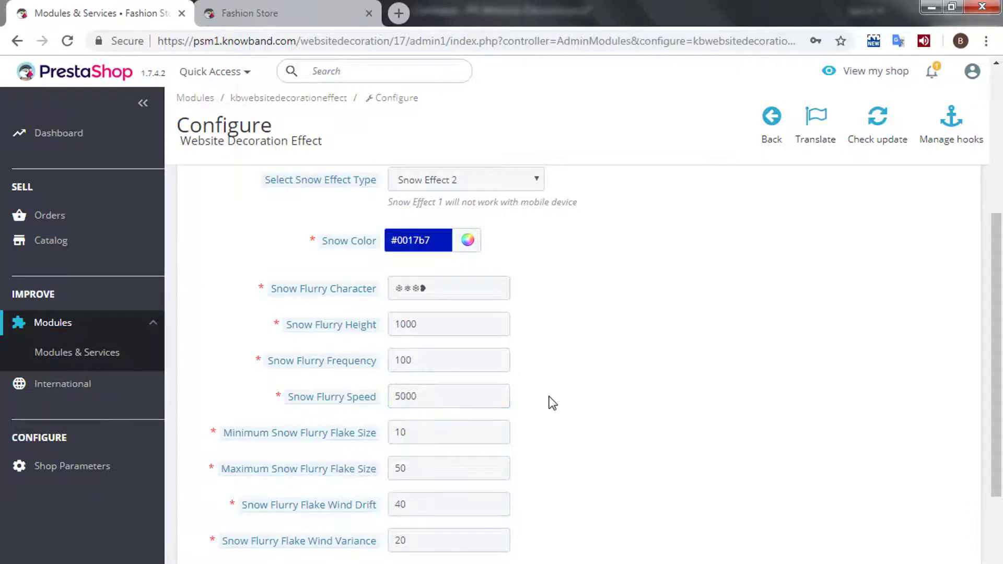
Check the help description for the minimum snow flurry flake size and set the size to 20
scroll(552, 403, down, 1)
mouse_move(228, 360)
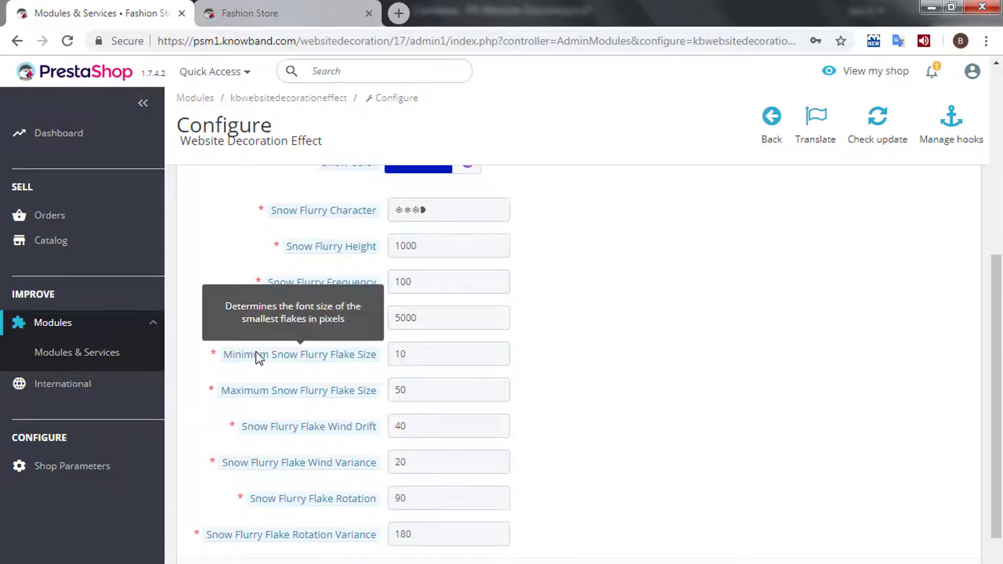
drag(224, 356, 366, 357)
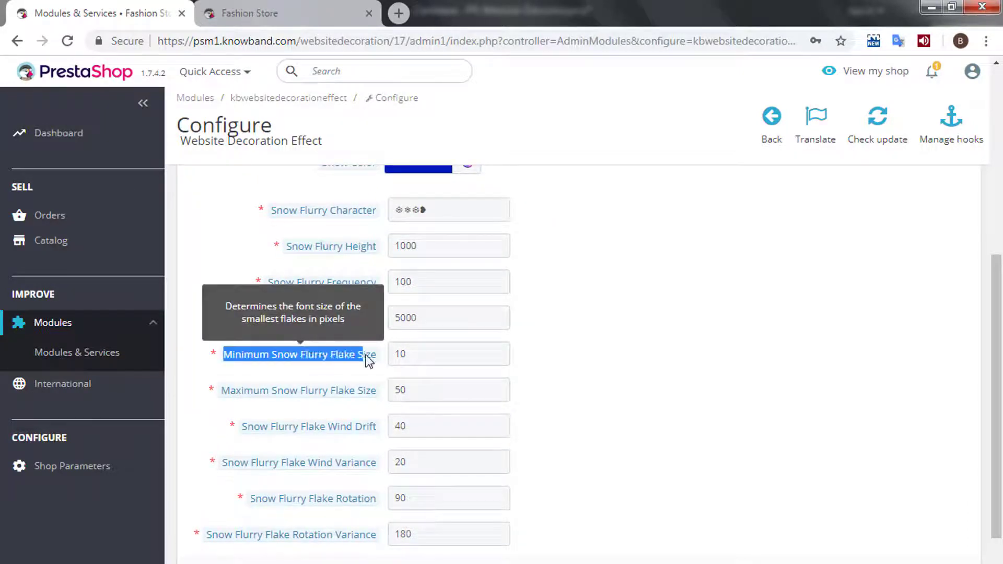
click(393, 352)
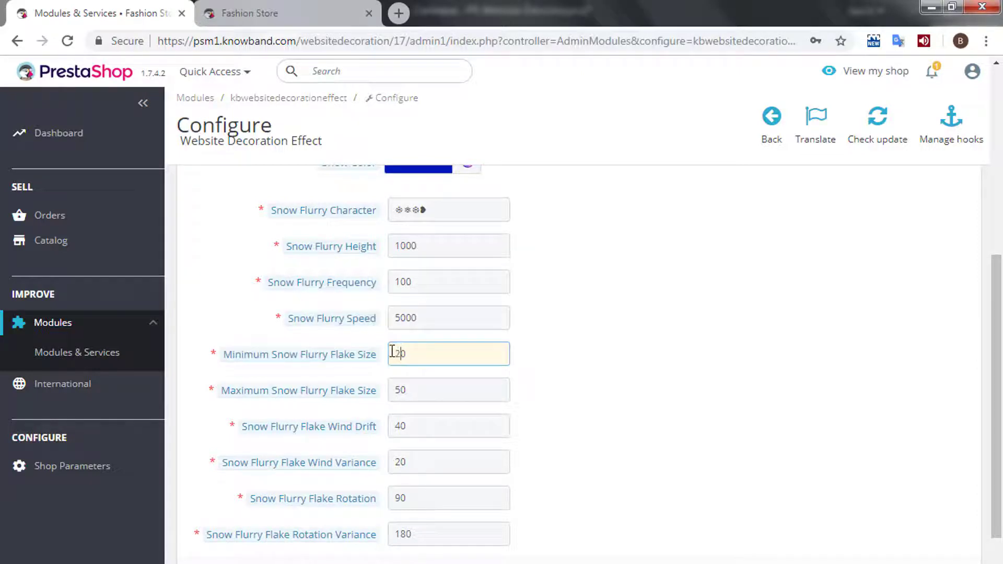
Set the maximum snow flurry flake size to 55 and the snow flurry flake wind drift to 50
drag(222, 392, 408, 393)
click(410, 393)
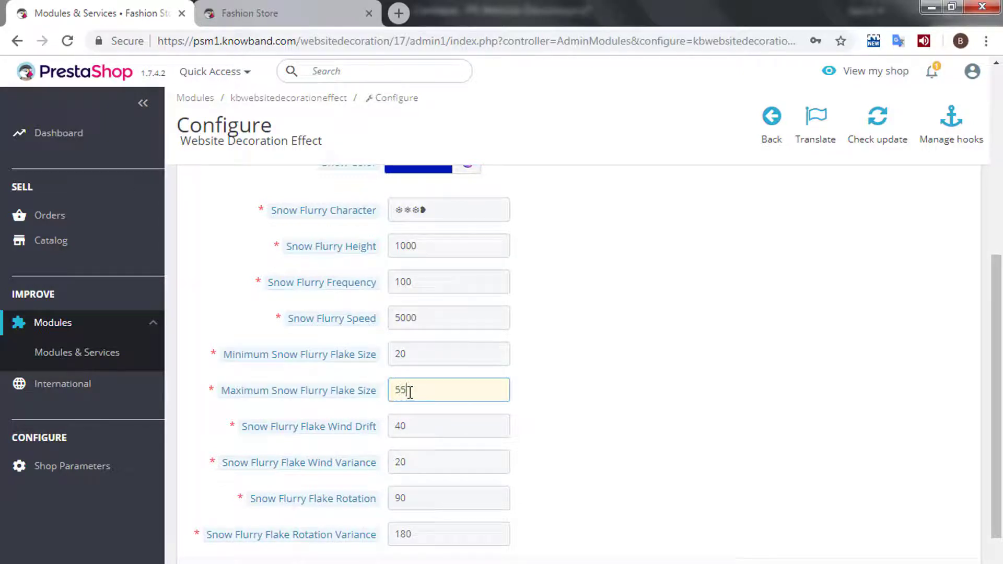
mouse_move(250, 431)
drag(274, 433, 387, 437)
click(427, 428)
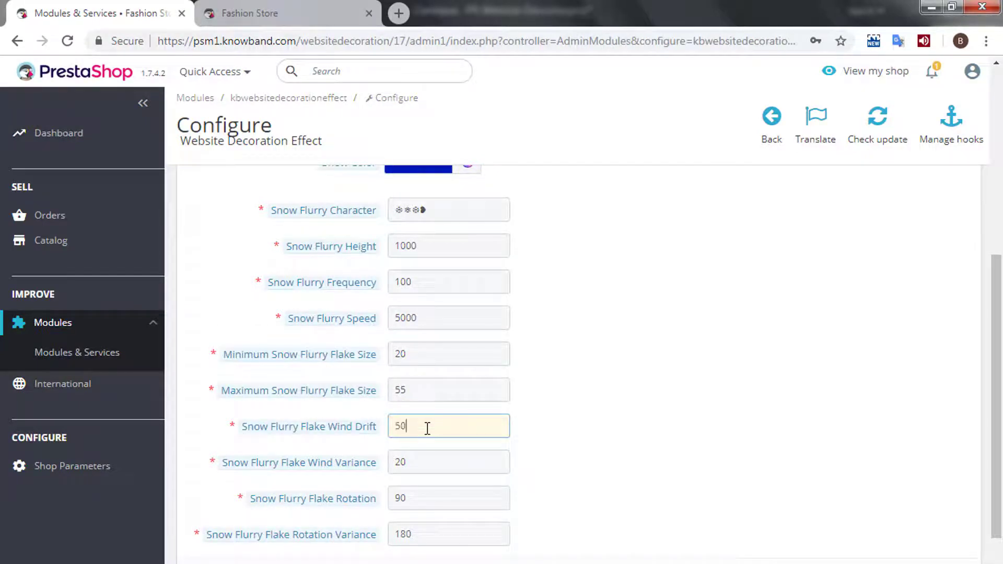
Set the snow flurry flake wind variance to 25
mouse_move(236, 466)
drag(223, 468, 374, 477)
click(424, 462)
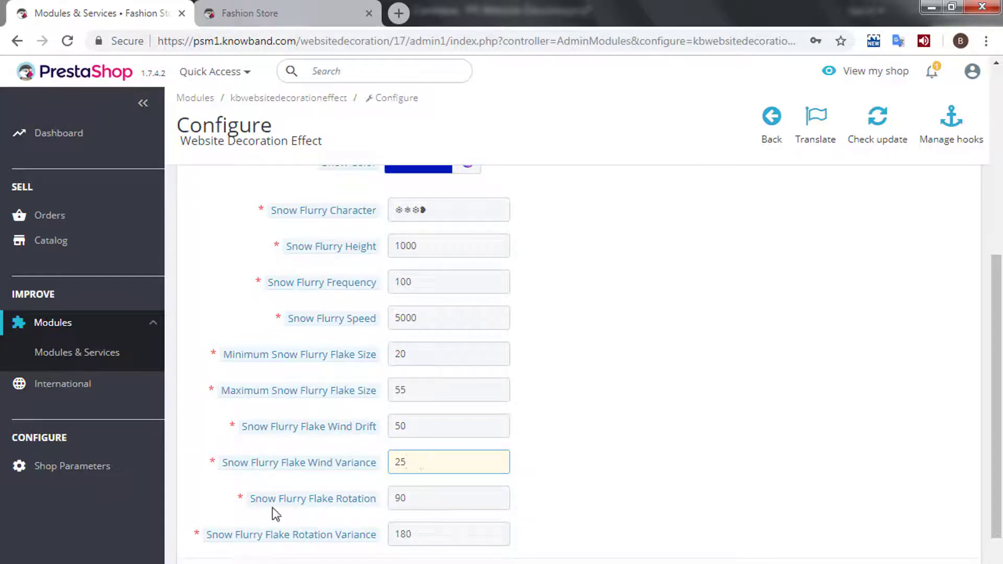
Check the help descriptions of the Snow Flurry Flake Rotation and Rotation Variance settings
mouse_move(250, 497)
drag(364, 510, 378, 510)
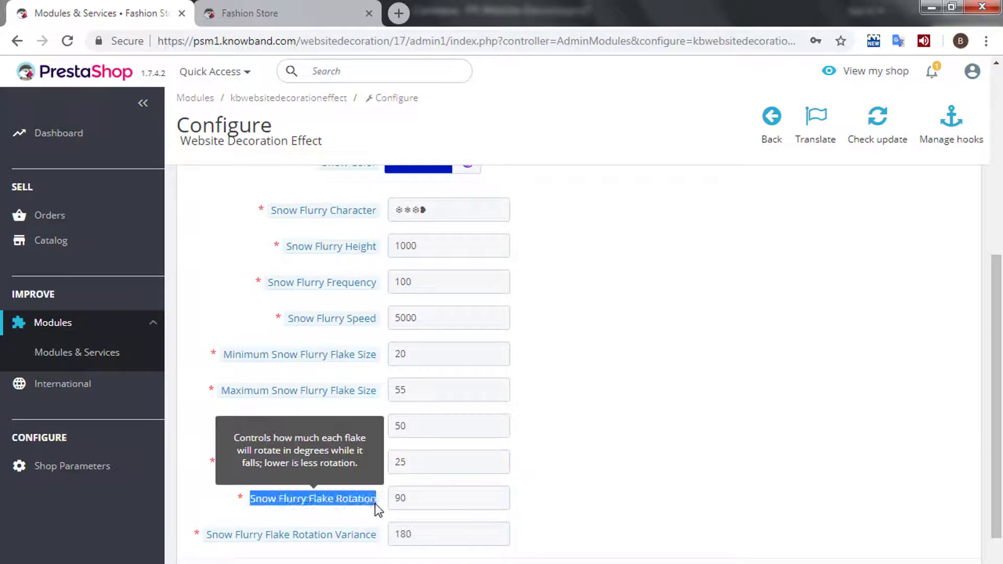
click(448, 501)
mouse_move(214, 541)
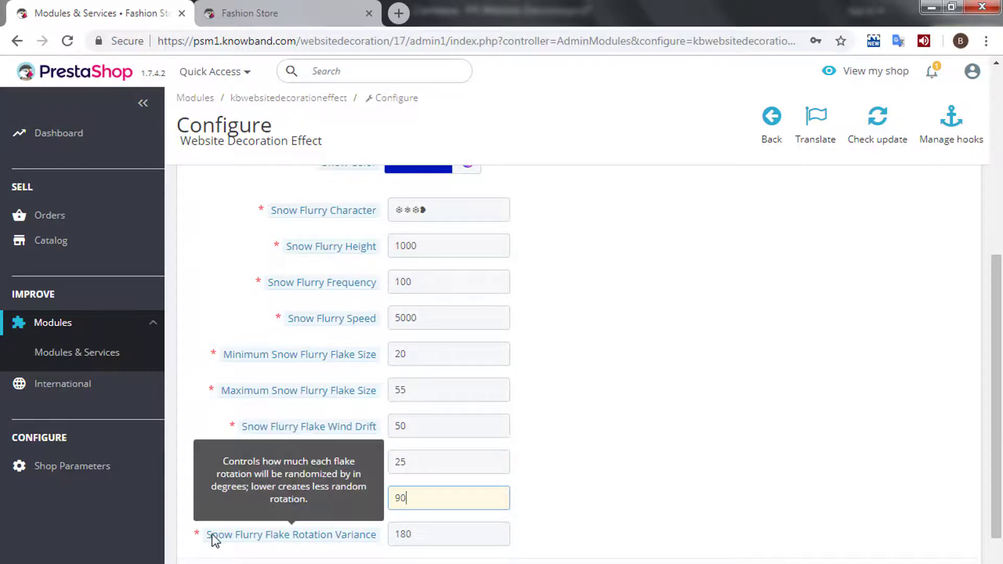
drag(208, 536, 351, 541)
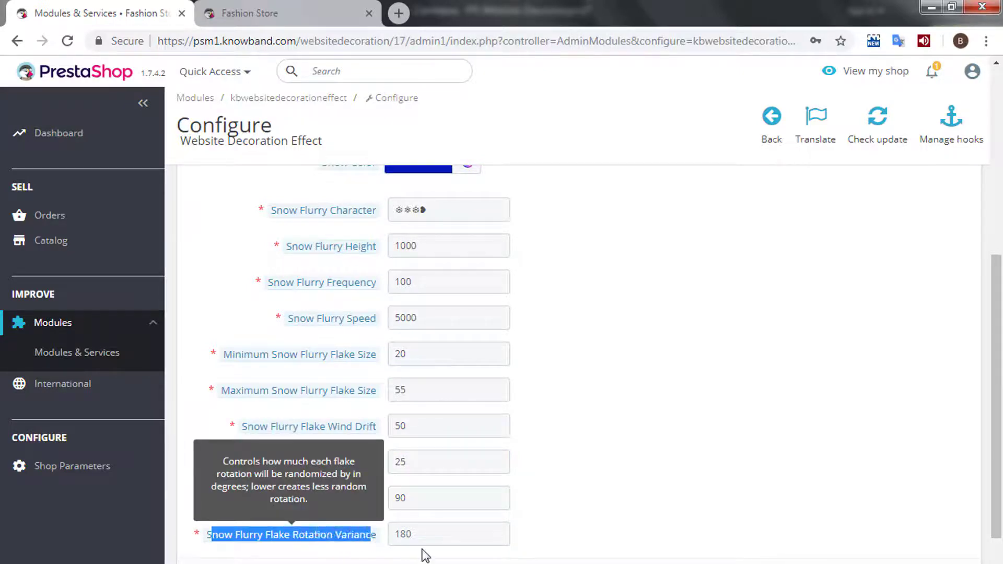
click(450, 541)
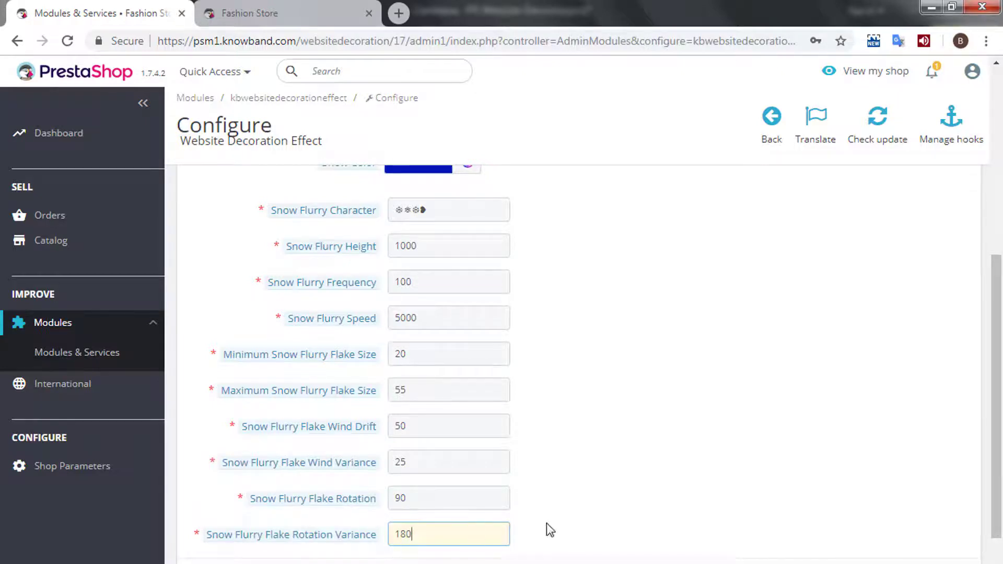
Save the module configuration with the Snow Effect 2 settings
scroll(608, 516, down, 1)
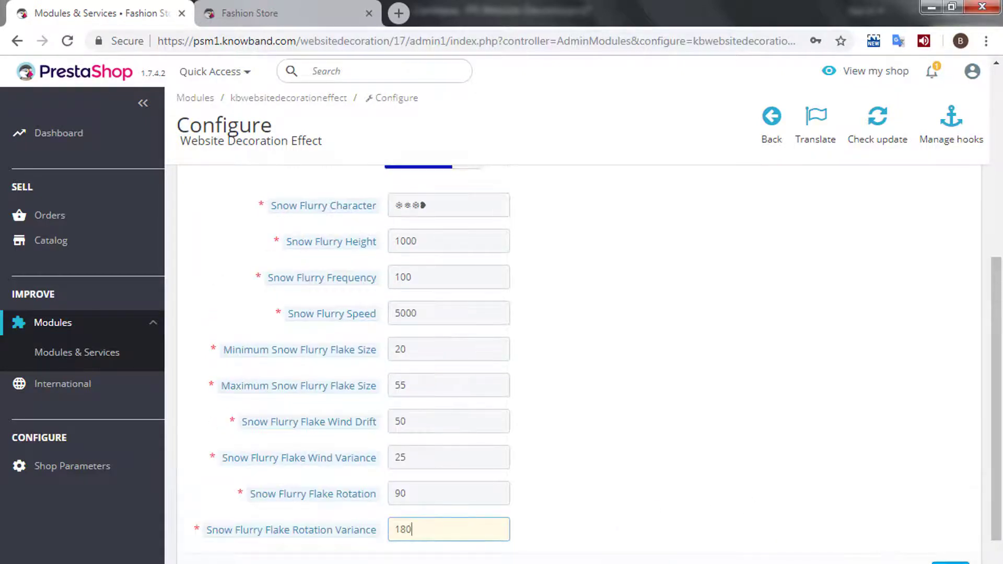
scroll(834, 517, down, 2)
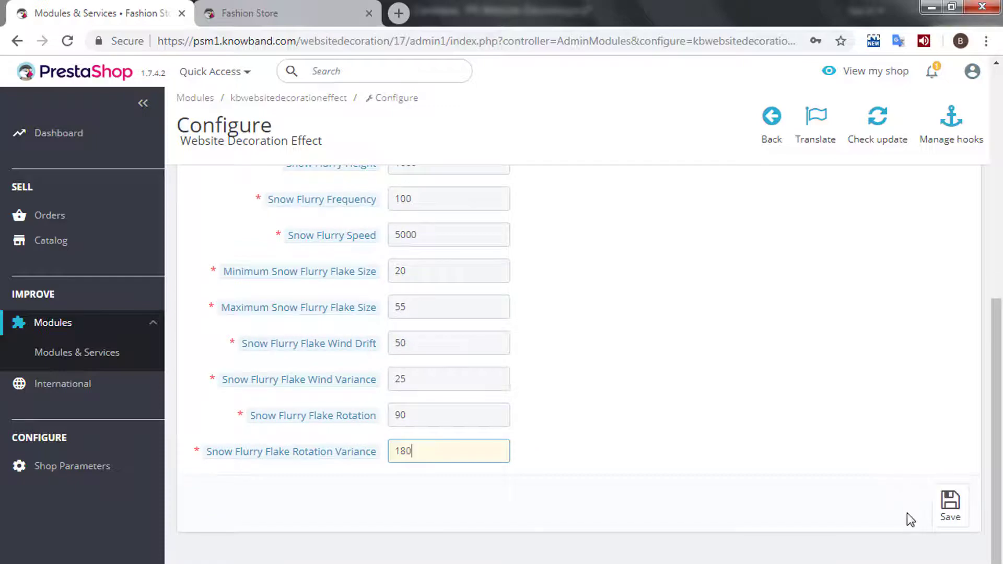
click(945, 506)
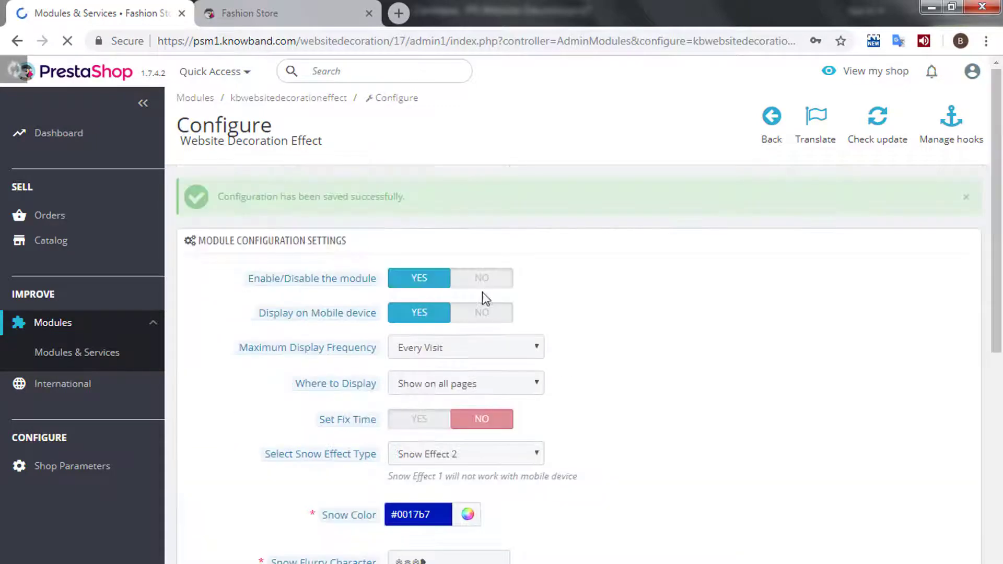
Reload the storefront to check the Snow Effect 2 flakes, returning to the module configuration
click(250, 13)
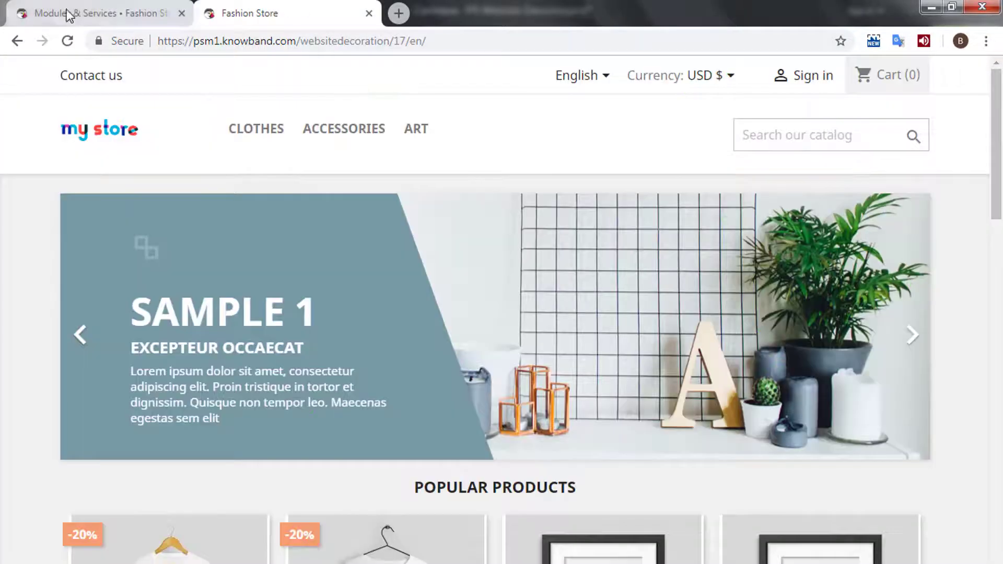
click(68, 42)
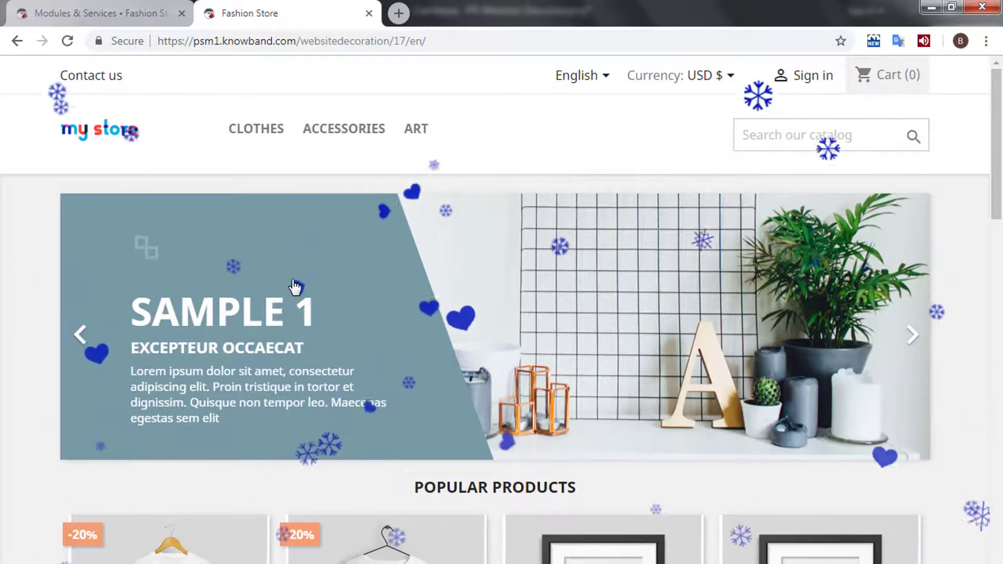
click(76, 7)
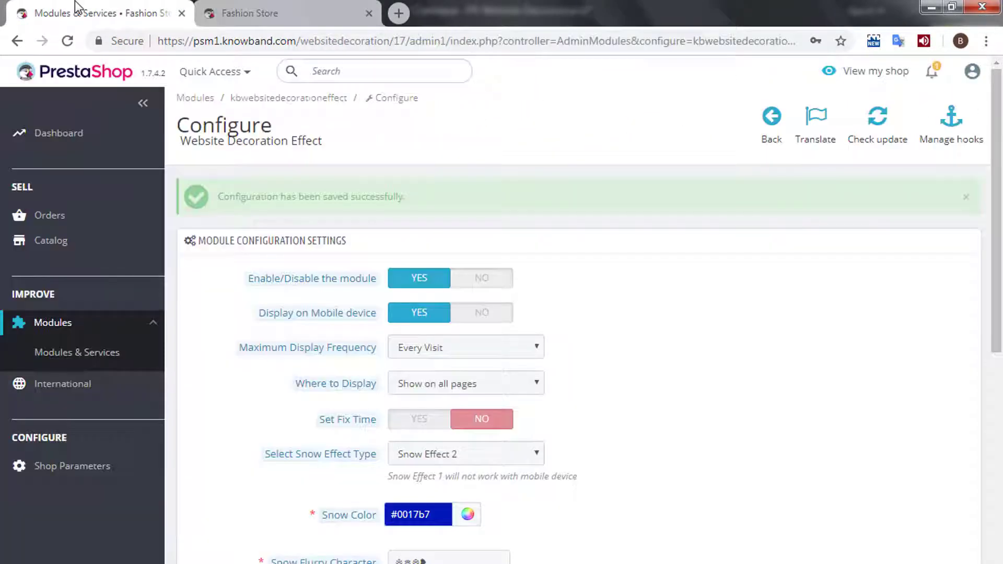
Change the snow effect type to Snow Effect 3 and set its snow color to #f300c6
scroll(481, 397, down, 2)
click(480, 376)
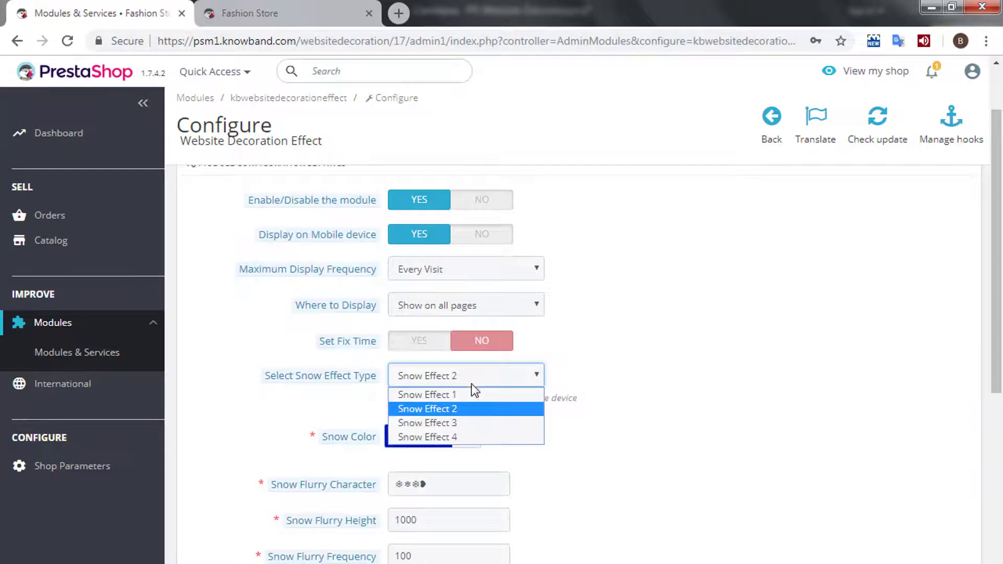
click(461, 422)
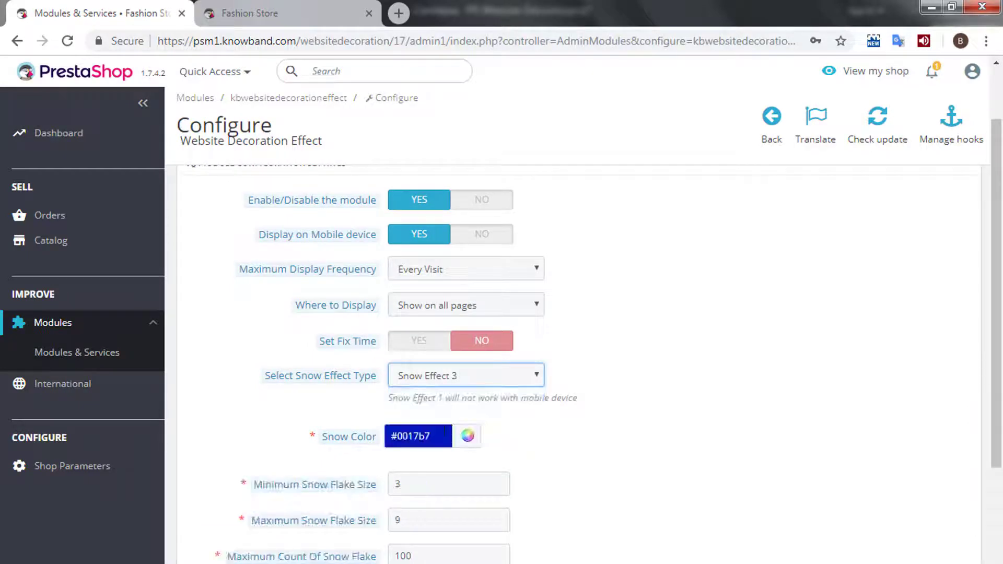
click(438, 437)
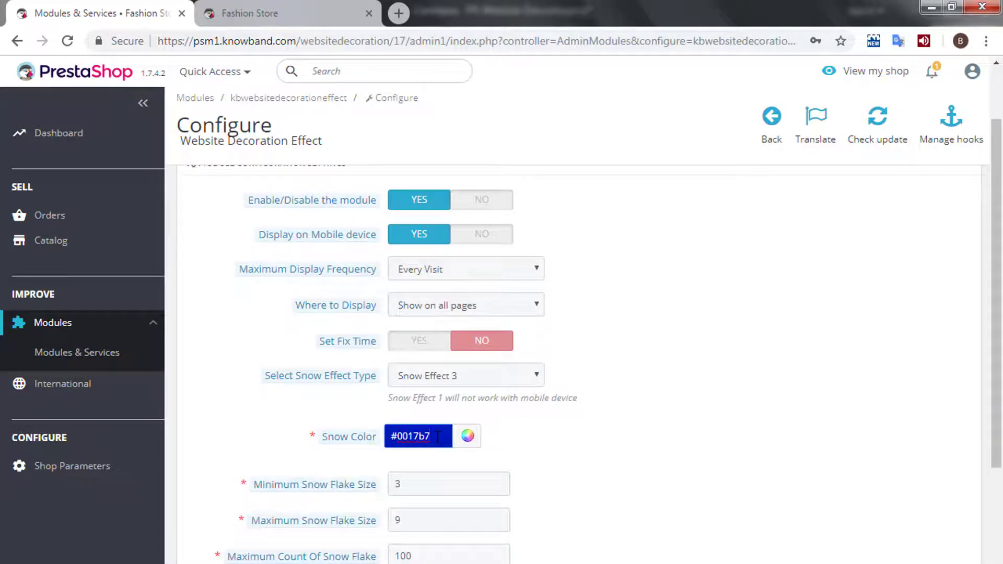
click(462, 444)
click(517, 464)
drag(514, 471, 584, 502)
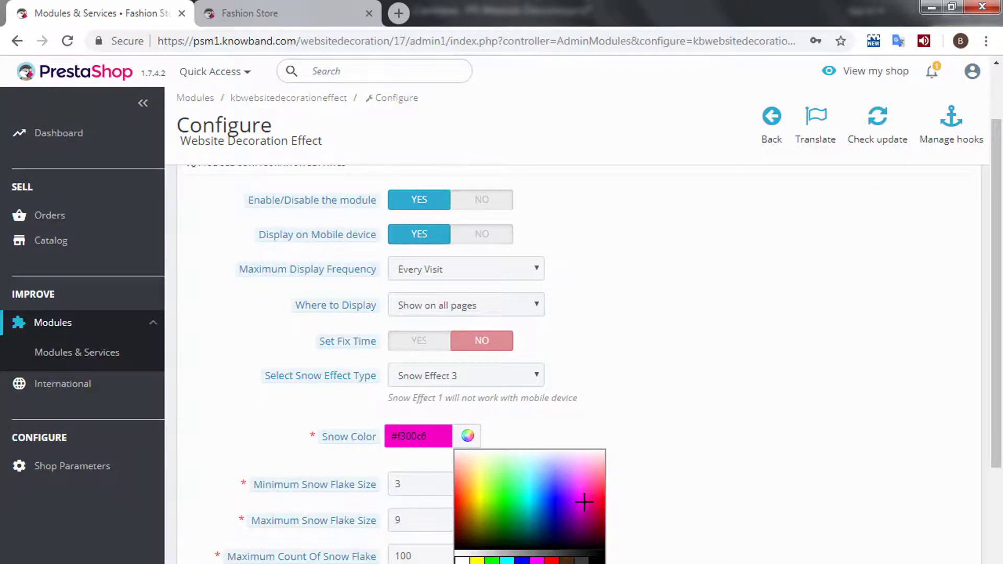
click(642, 452)
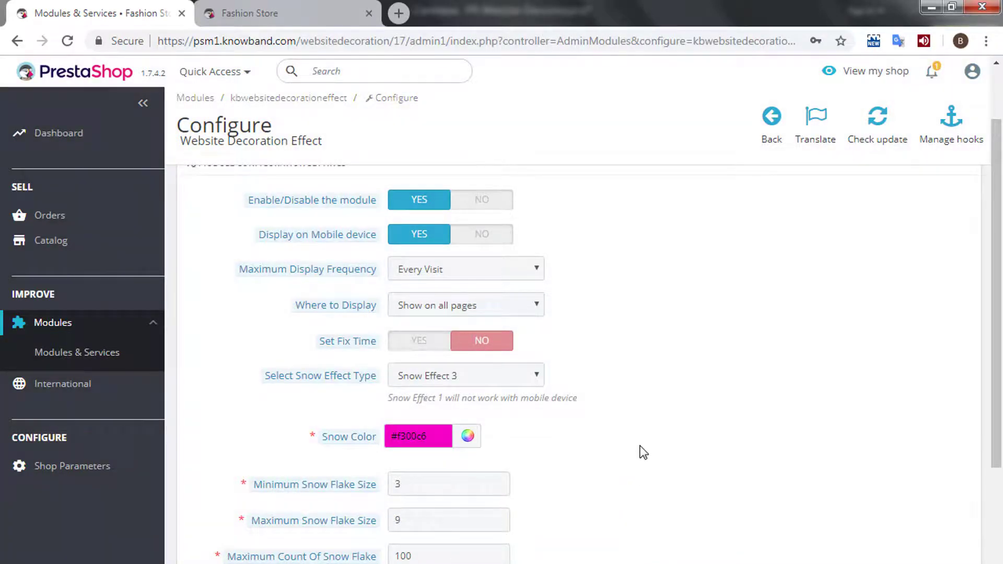
Set the Snow Effect 3 minimum snow flake size to 10 and the maximum snow flake size to 20
scroll(641, 451, down, 3)
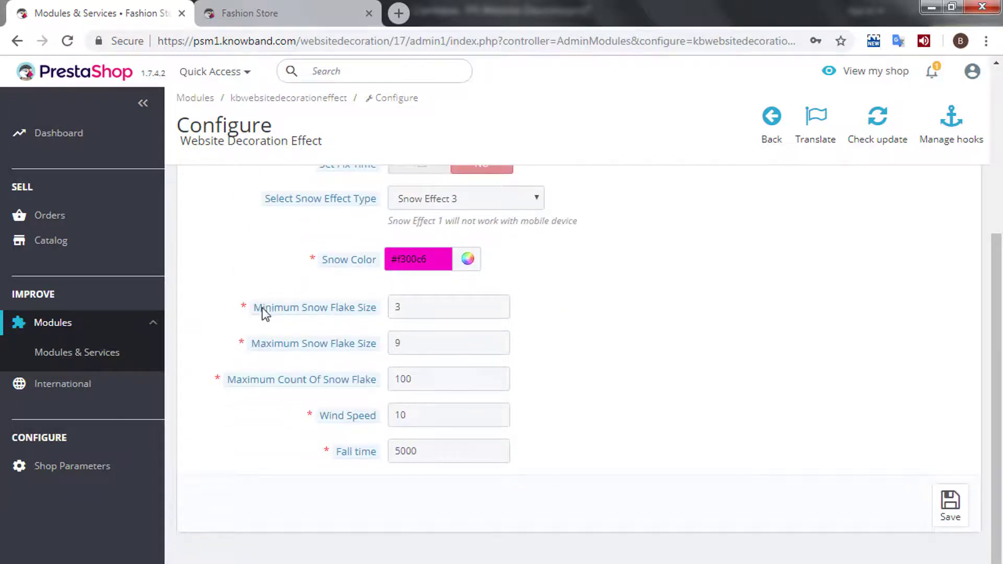
drag(256, 312, 368, 313)
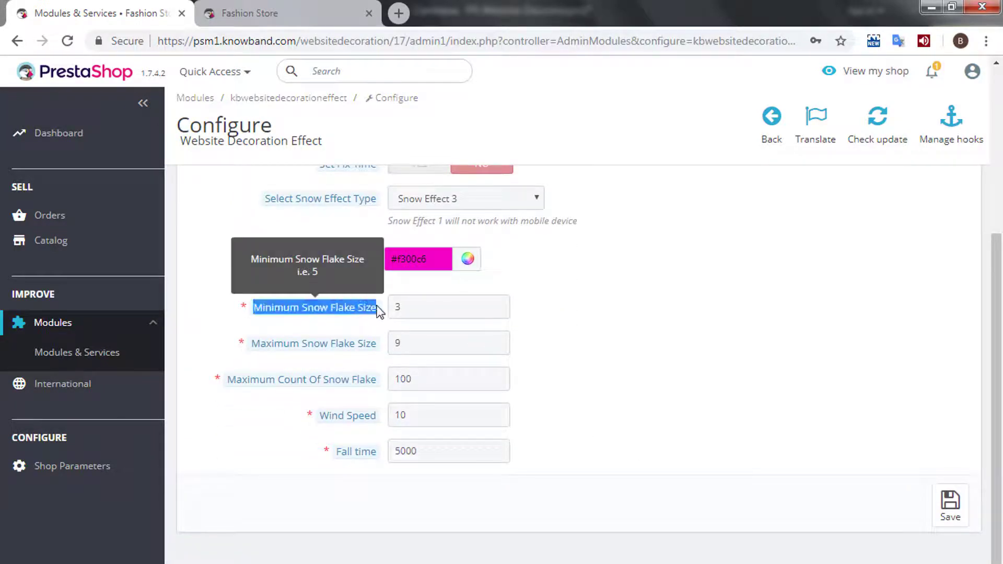
click(427, 309)
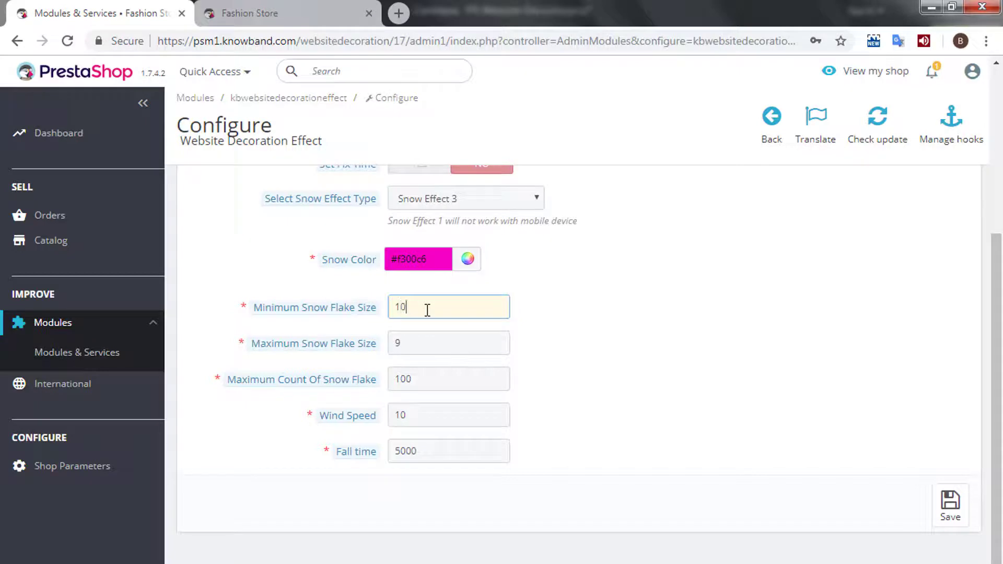
drag(253, 344, 369, 346)
click(440, 347)
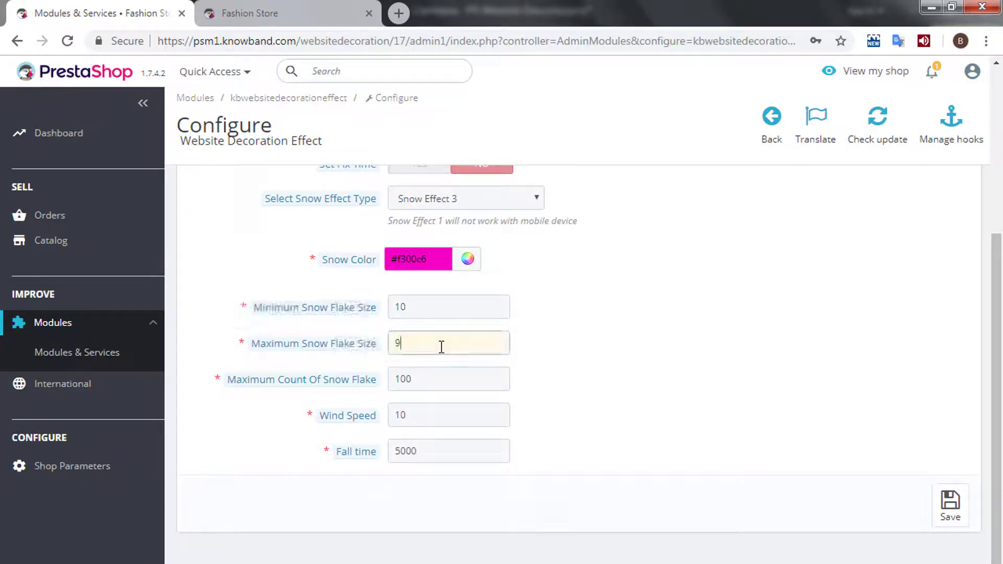
key(BackSpace)
text(20)
Set the maximum count of snow flakes to 200
drag(229, 380, 381, 378)
click(402, 381)
key(BackSpace)
text(2)
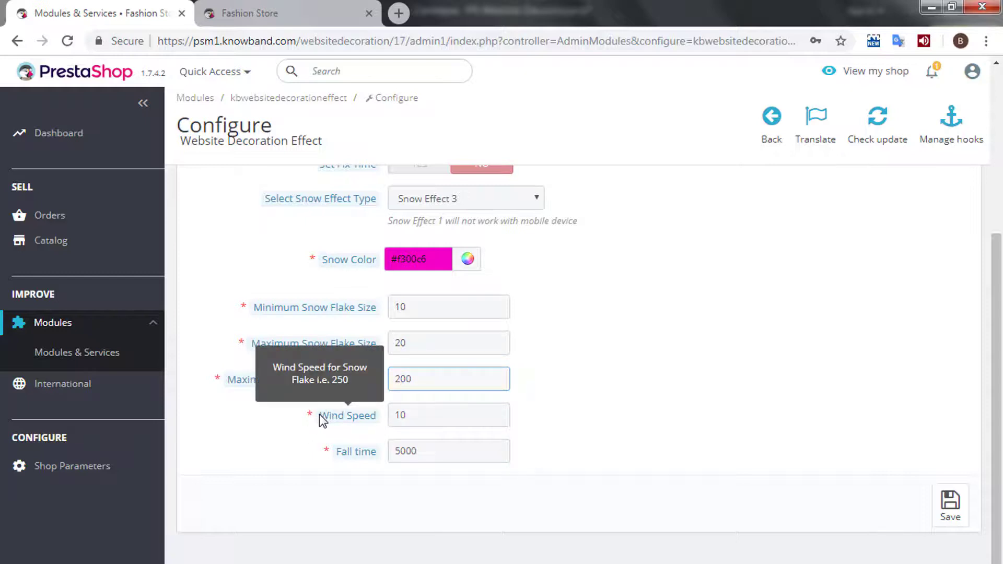
Review the Wind Speed and Fall time settings and save the Snow Effect 3 configuration
drag(319, 415, 374, 419)
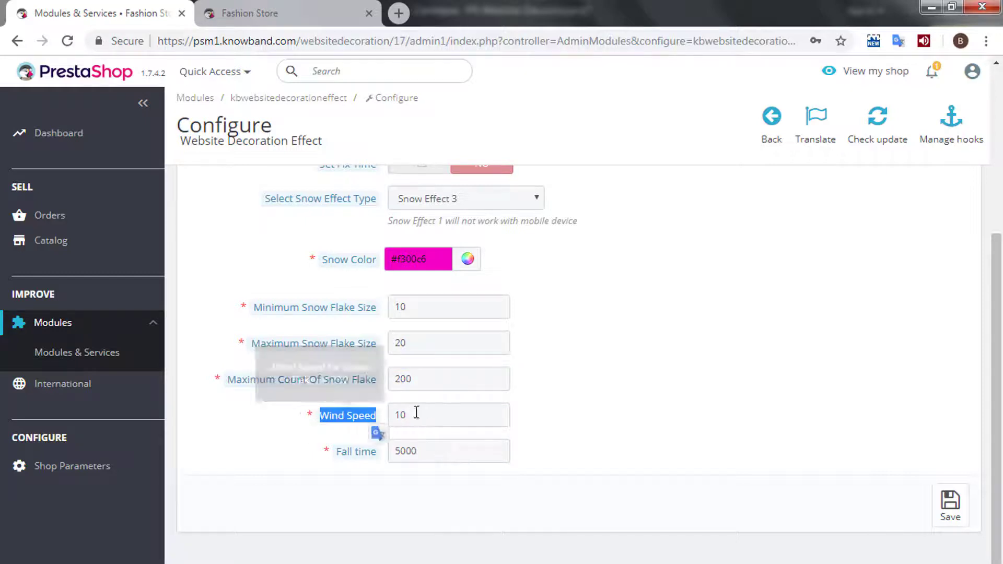
click(440, 418)
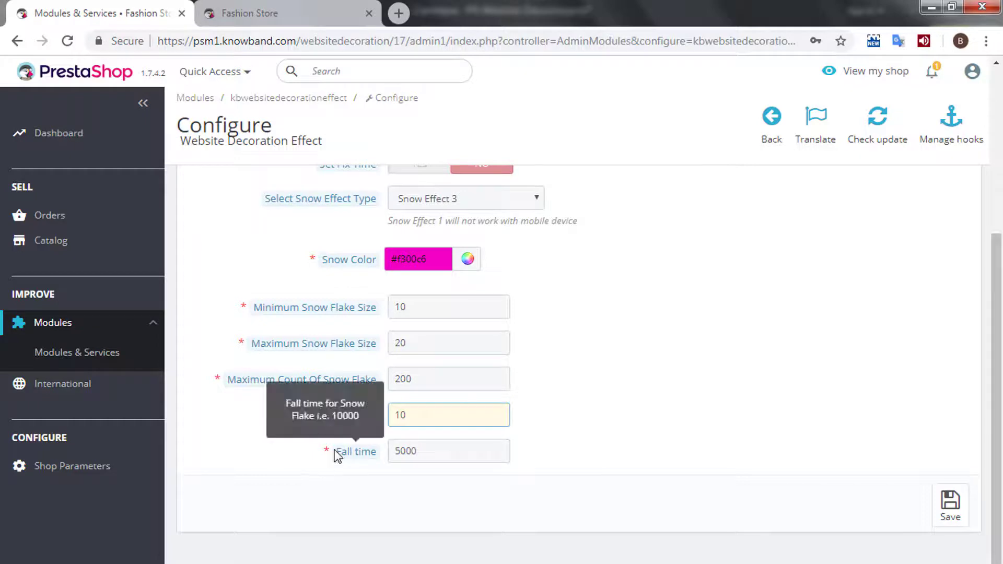
drag(336, 452, 372, 456)
click(433, 453)
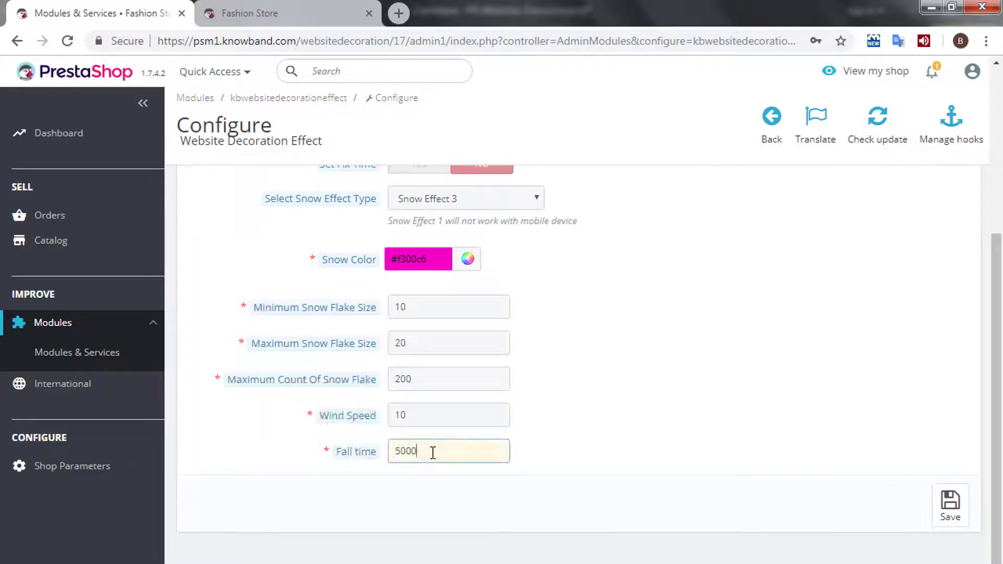
click(961, 499)
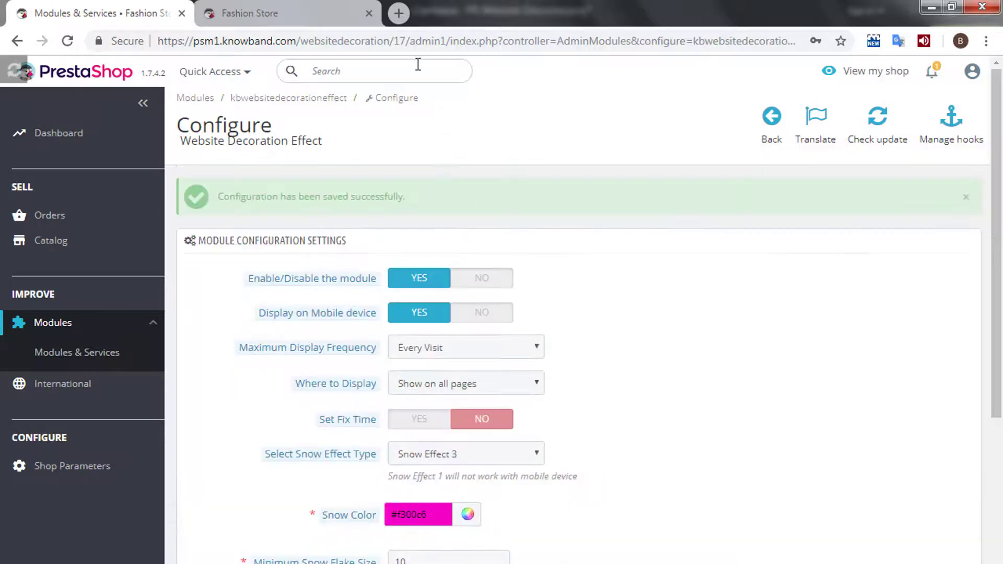
Reload the storefront to check the Snow Effect 3 flakes, returning to the module configuration
click(346, 10)
click(67, 41)
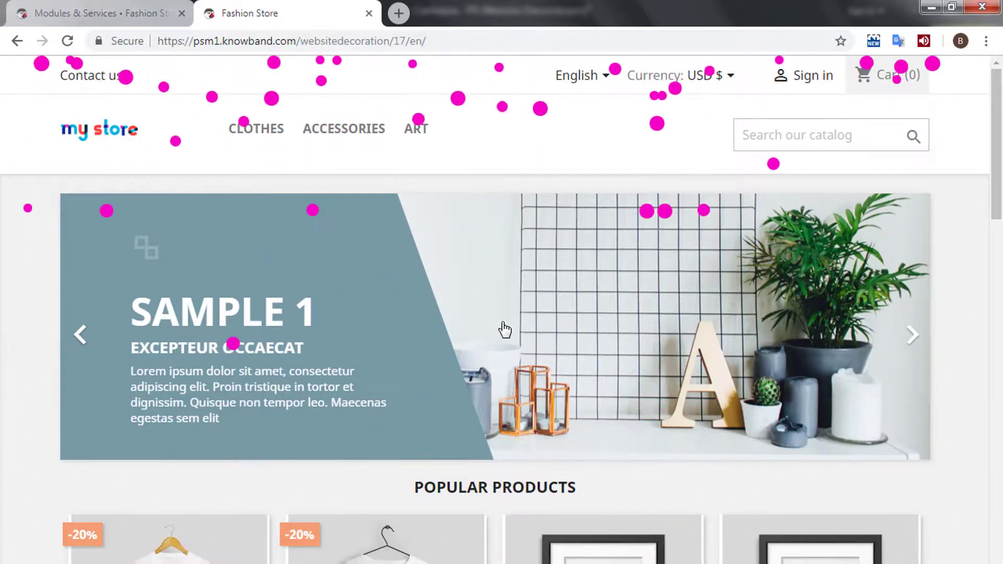
click(136, 8)
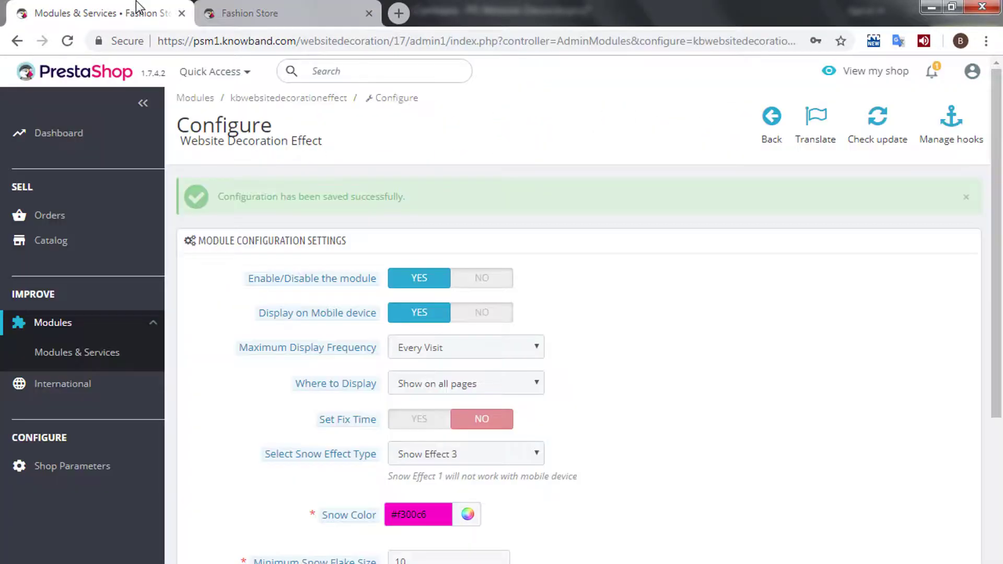
Change the snow effect type to Snow Effect 4 and set its snow color to #04f8ff
scroll(484, 400, down, 2)
click(484, 378)
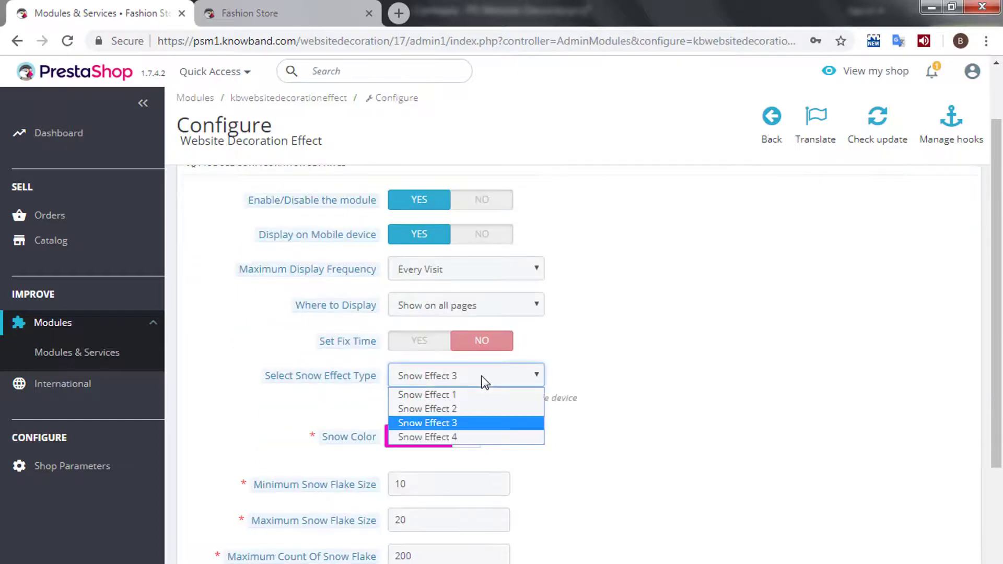
click(464, 437)
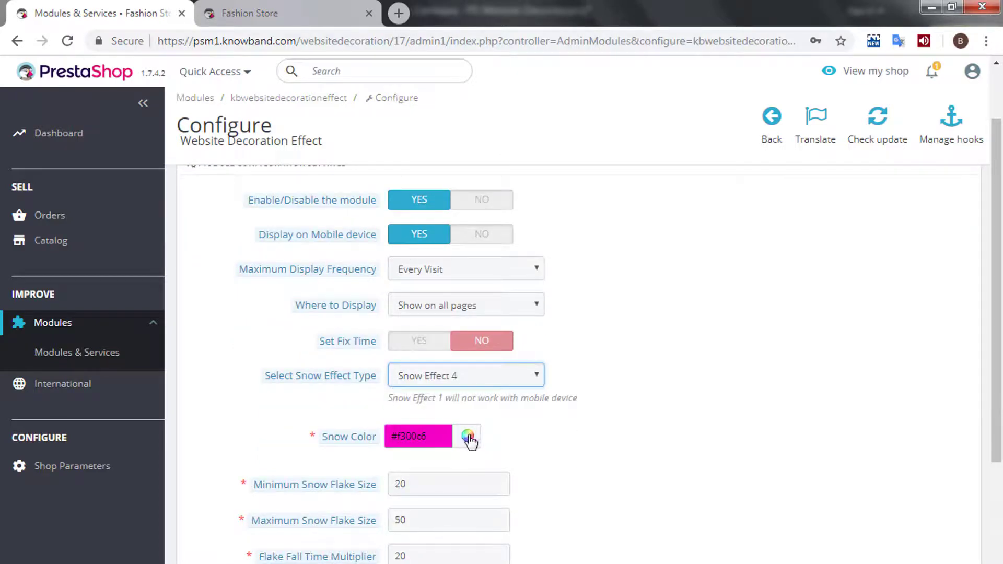
click(469, 438)
click(521, 494)
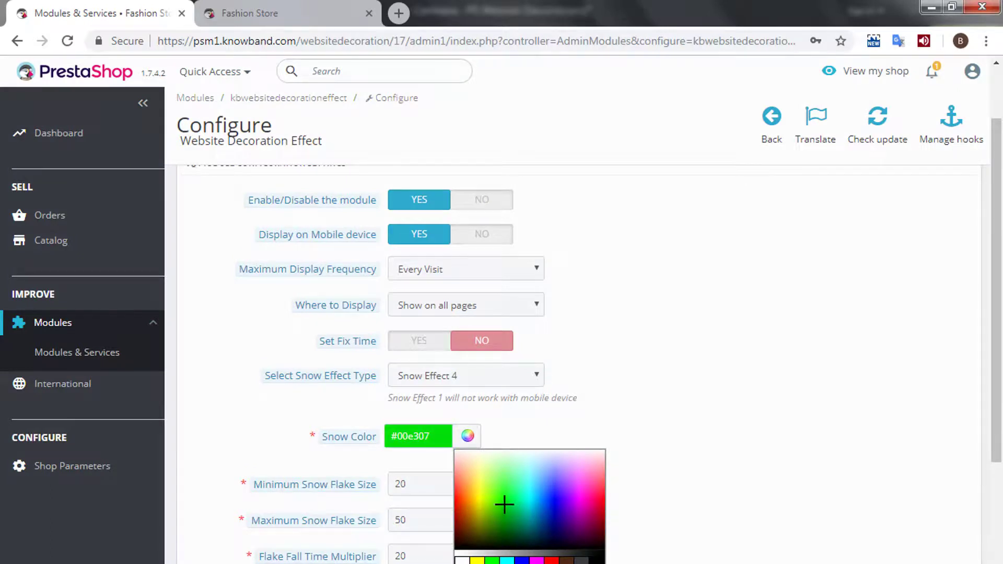
click(531, 493)
Set the Snow Effect 4 minimum snow flake size to 25
scroll(636, 478, down, 4)
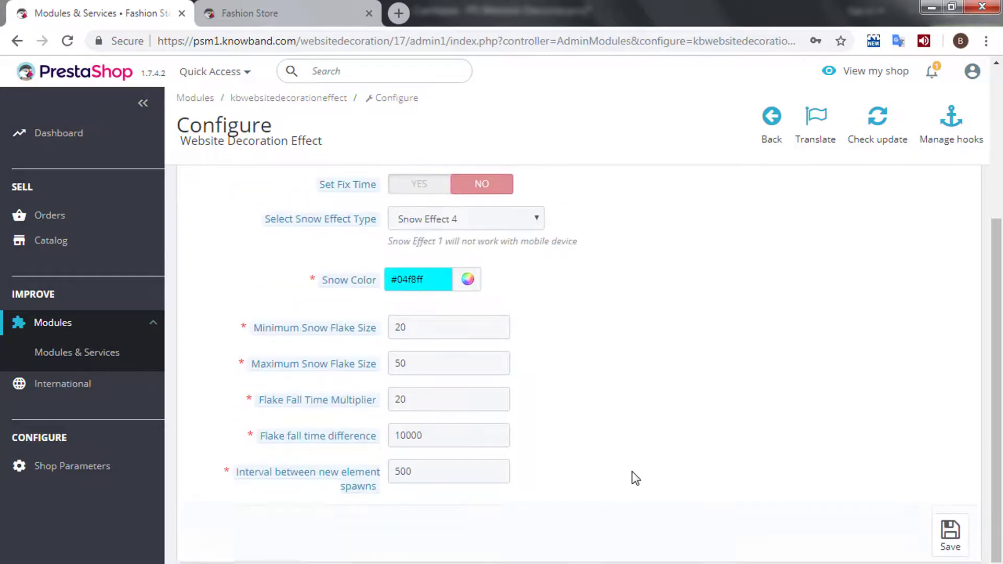
mouse_move(262, 304)
drag(367, 309, 377, 309)
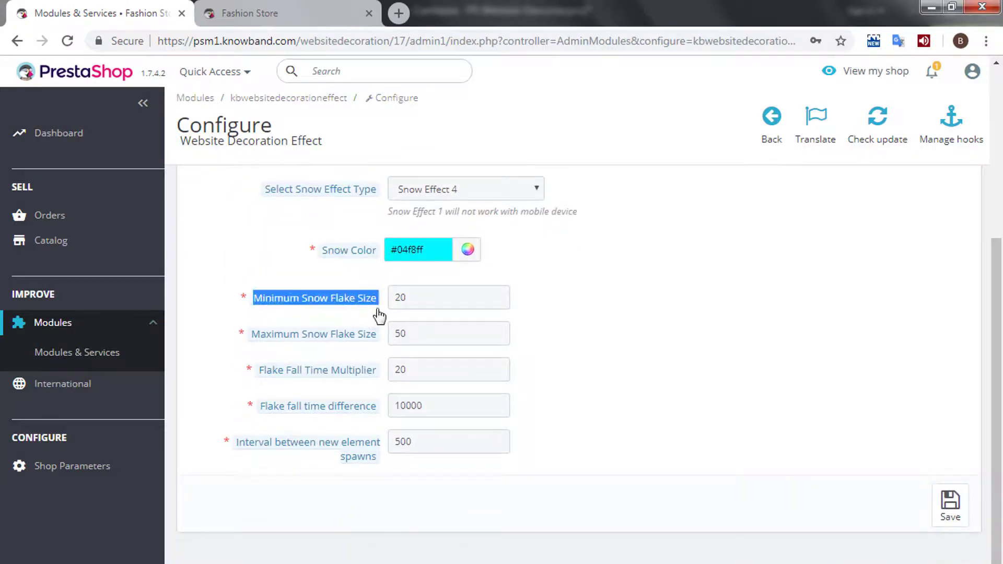
click(440, 302)
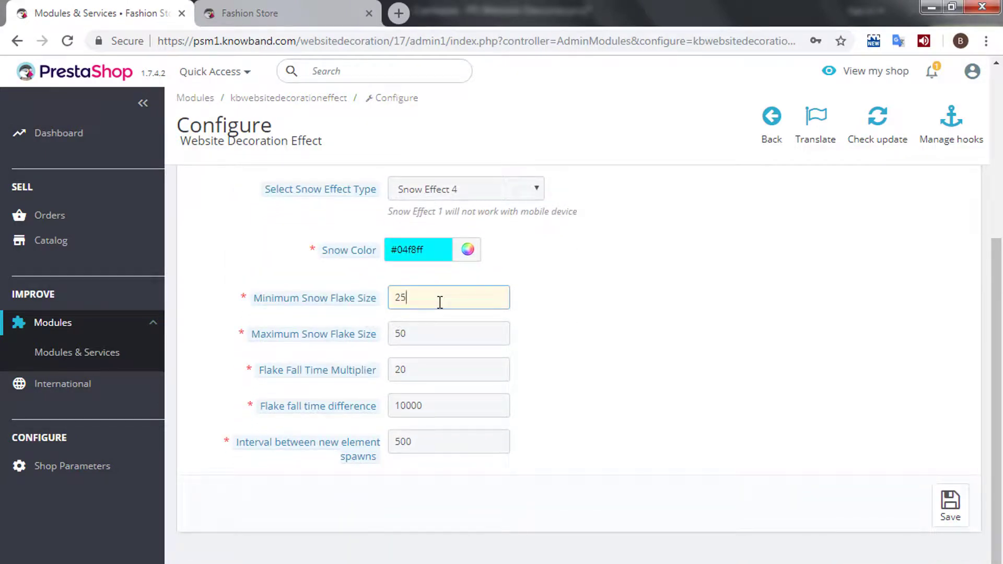
Set the Snow Effect 4 maximum snow flake size to 55 and the flake fall time multiplier to 25
mouse_move(243, 340)
drag(252, 334, 362, 338)
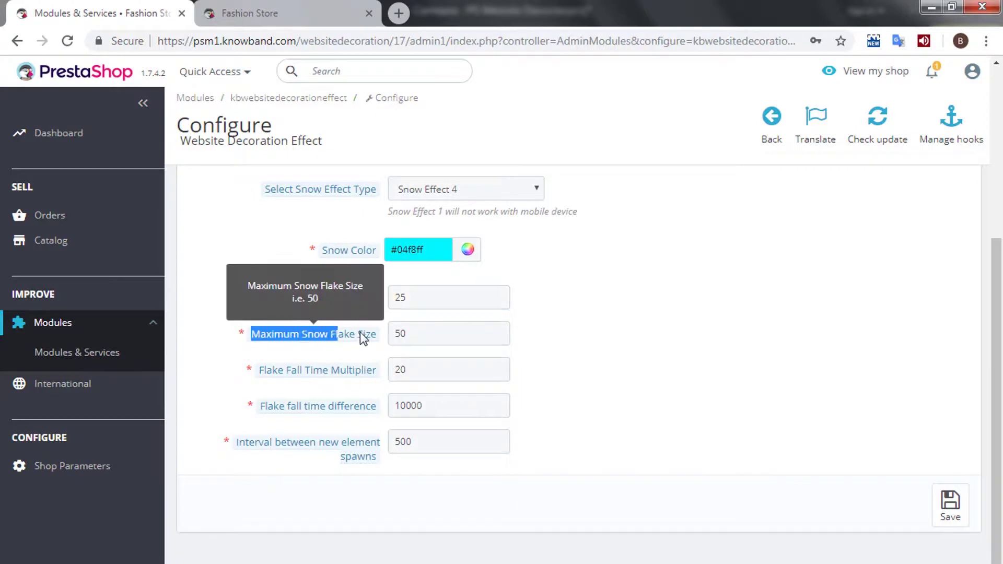
click(426, 339)
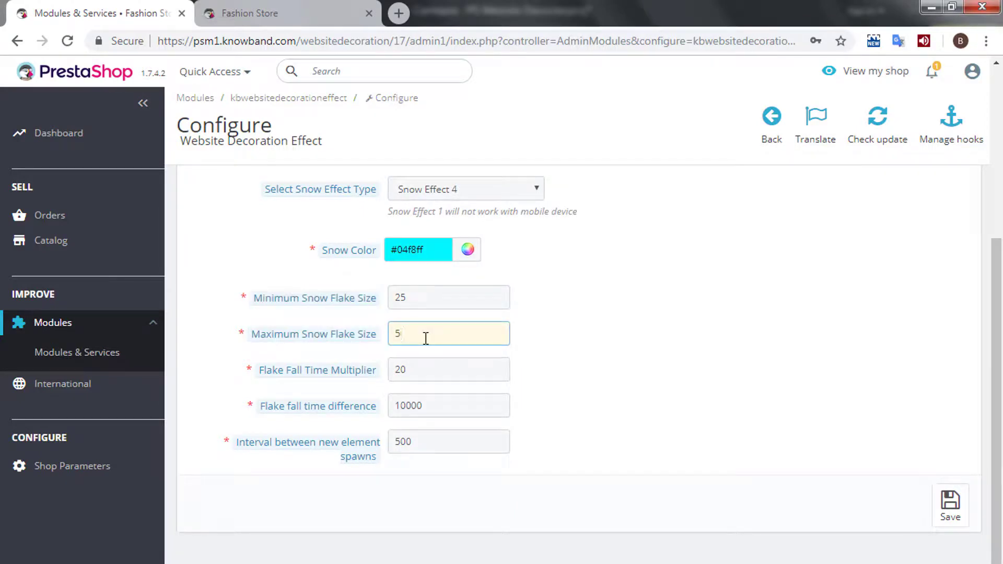
mouse_move(258, 374)
drag(258, 371, 375, 369)
click(434, 370)
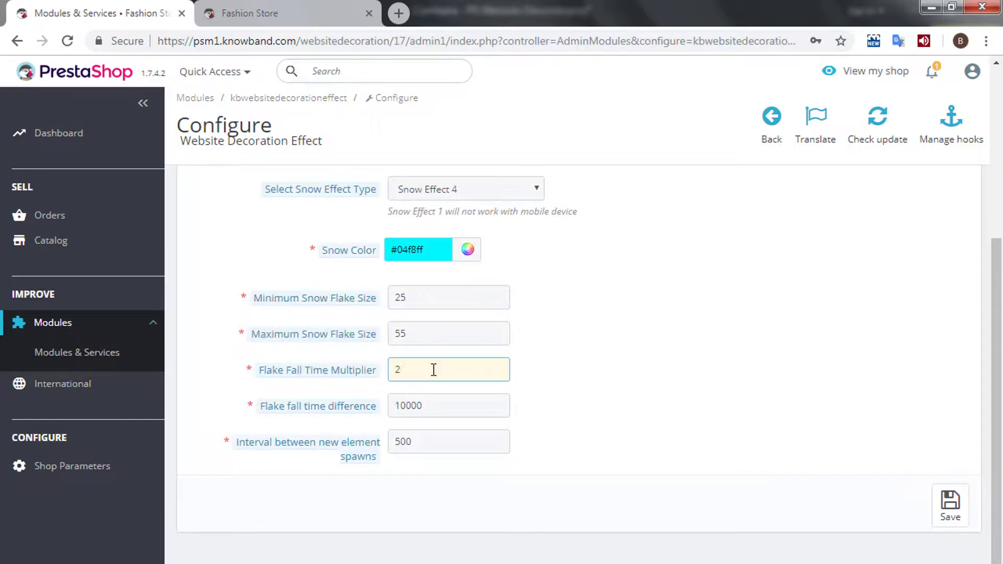
Review the flake fall time difference and new element spawn interval settings and save the Snow Effect 4 configuration
mouse_move(298, 413)
drag(264, 408, 336, 409)
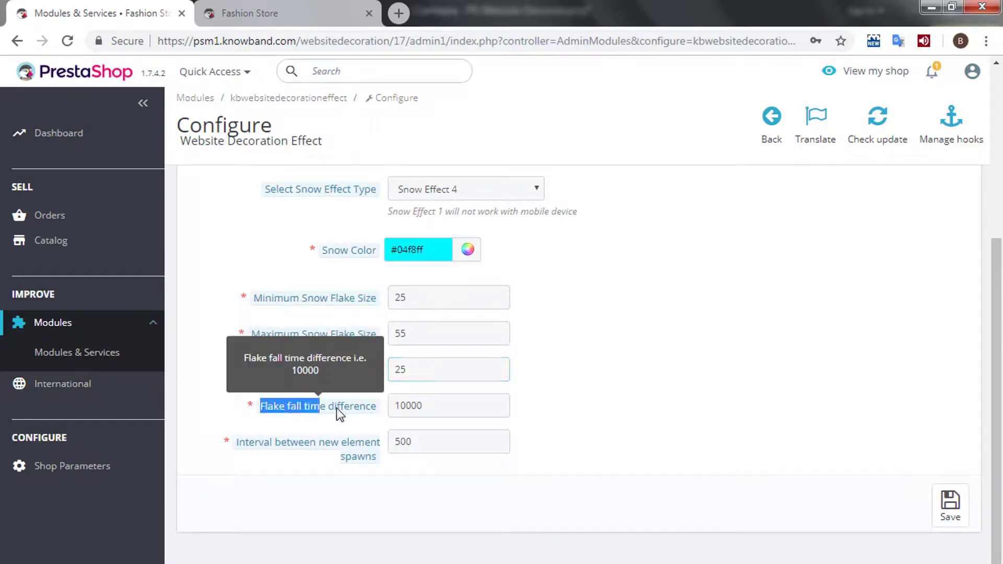
click(473, 407)
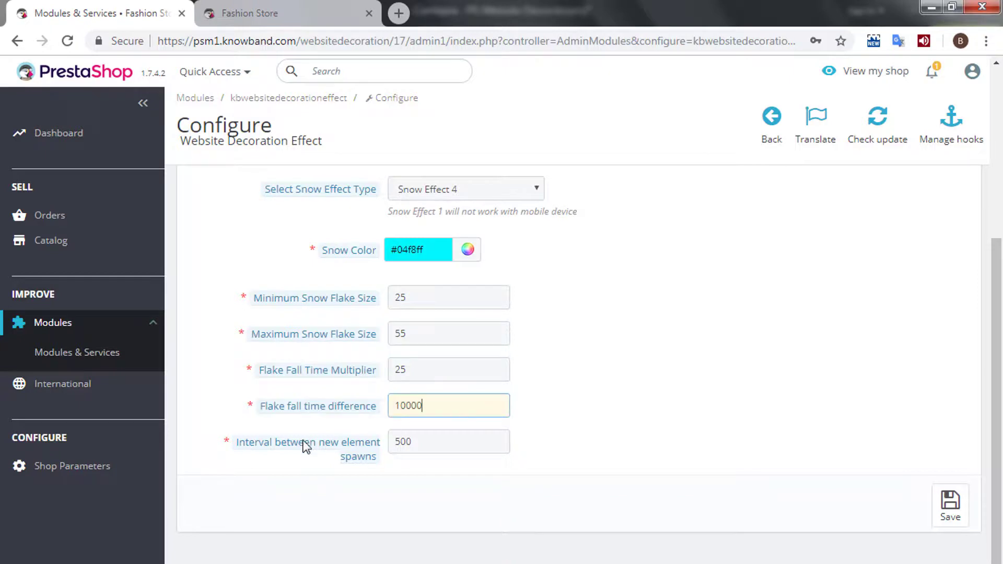
mouse_move(250, 449)
drag(236, 447, 375, 464)
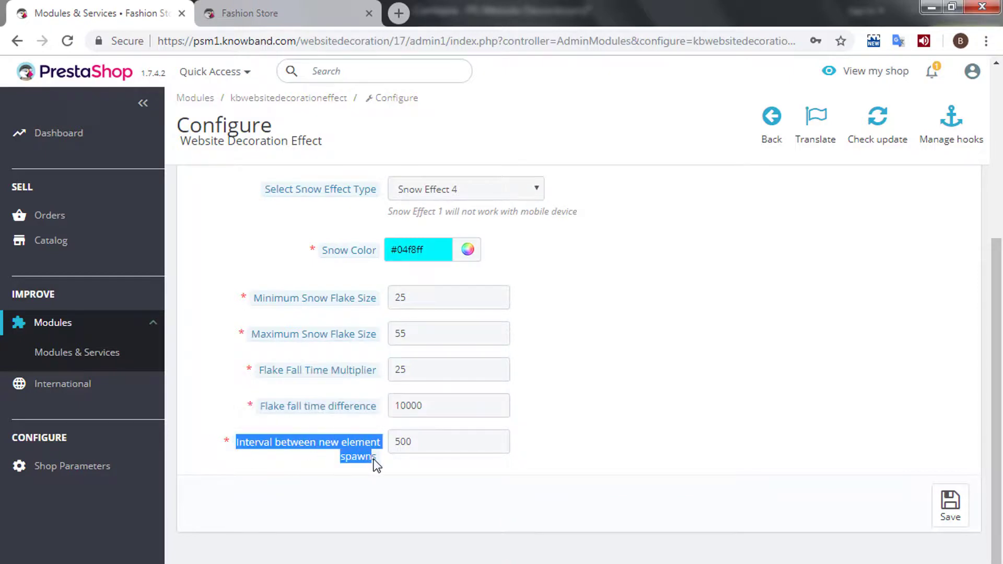
click(454, 441)
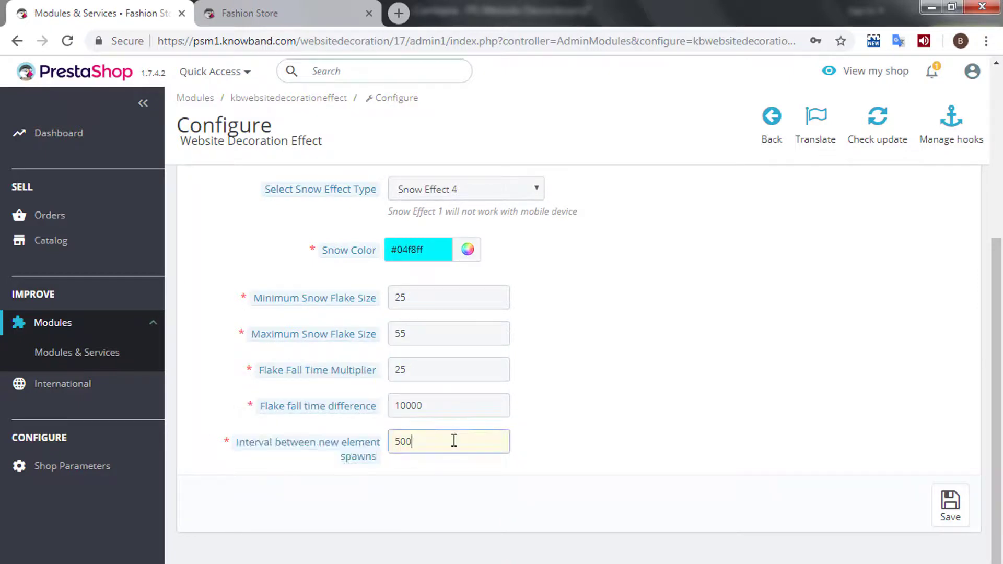
click(946, 504)
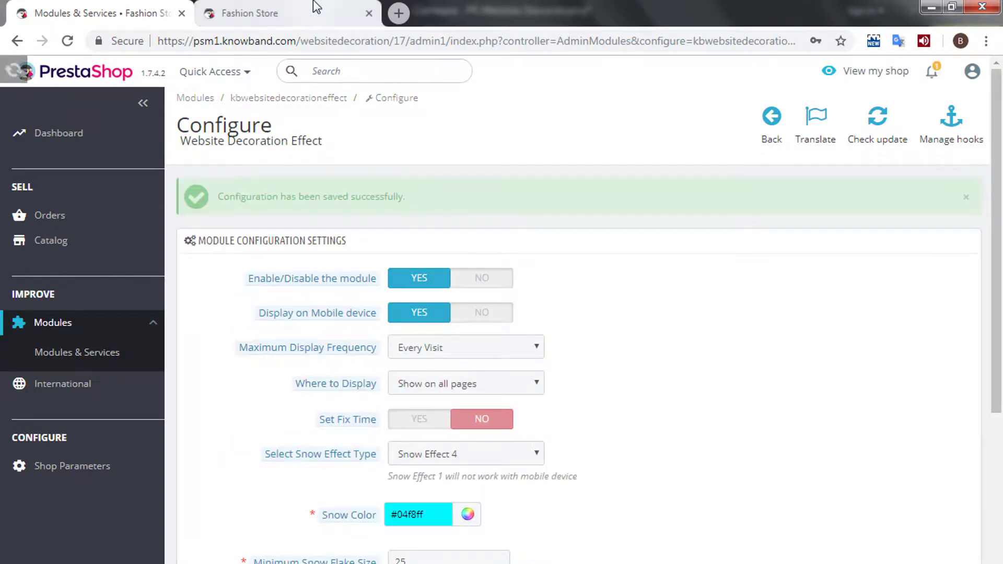
Reload the storefront to check the Snow Effect 4 decorations, returning to the module configuration
click(313, 2)
click(67, 41)
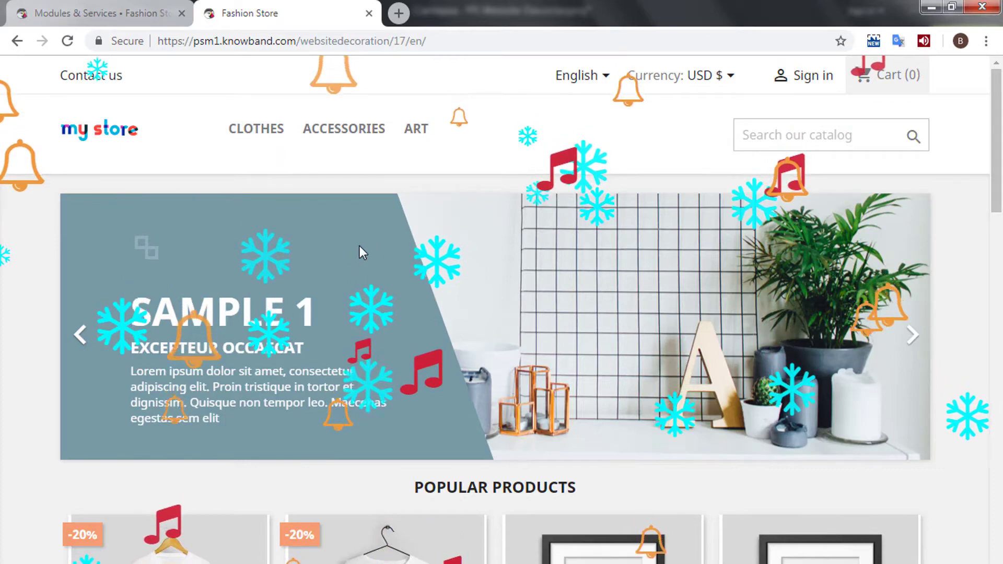
click(97, 7)
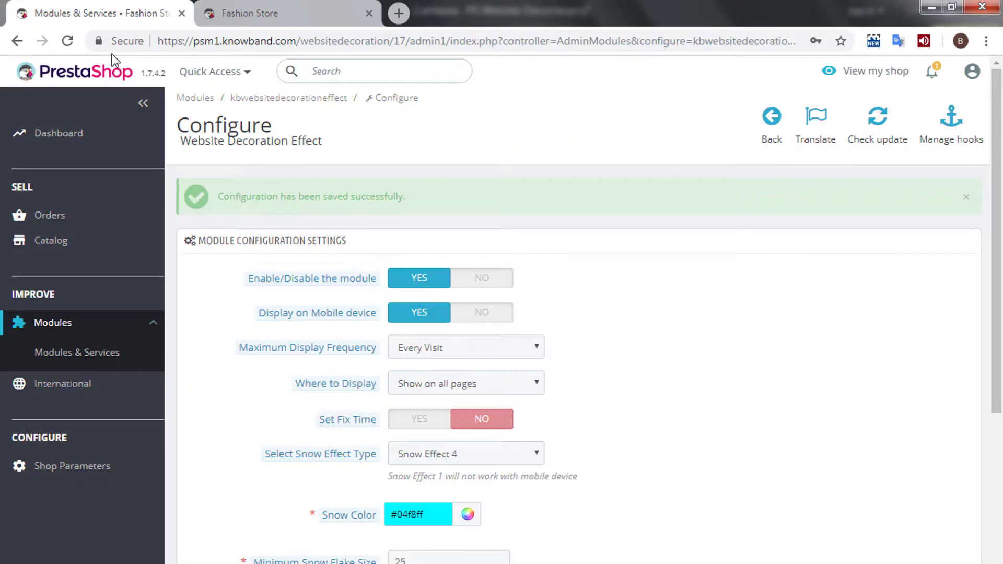
Look over the saved Snow Effect 4 settings and view the falling decorations on the storefront again
scroll(615, 409, down, 5)
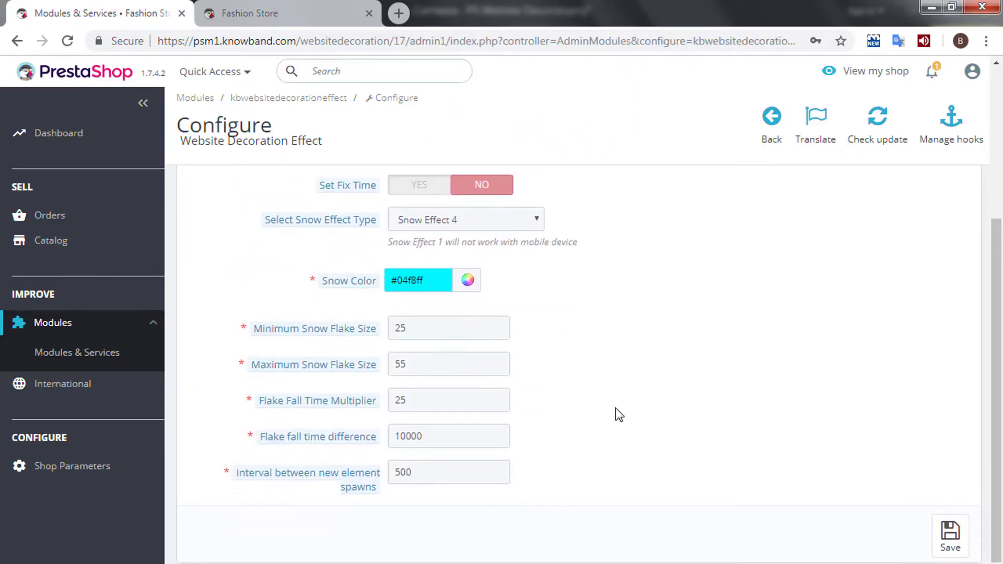
scroll(560, 438, up, 5)
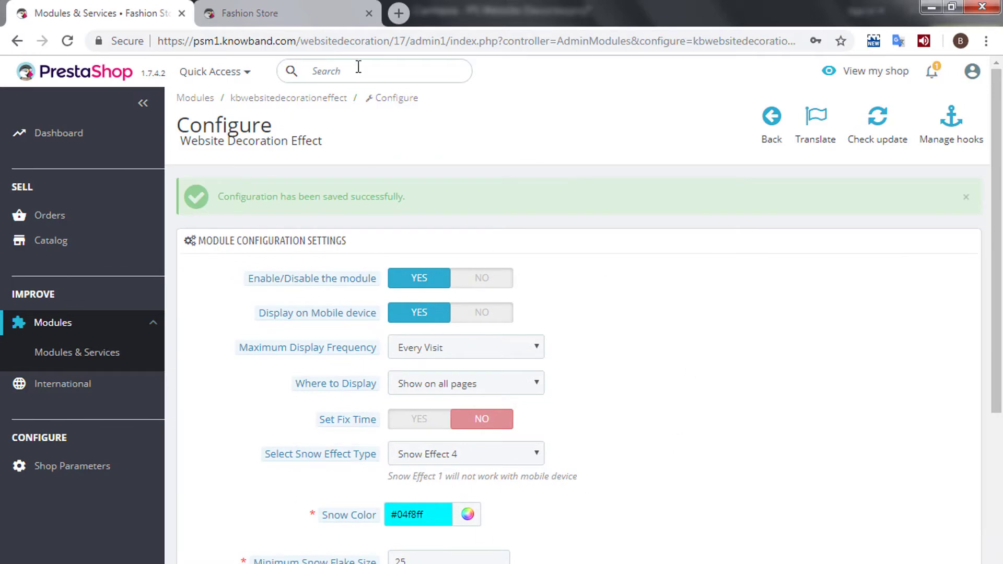
click(324, 14)
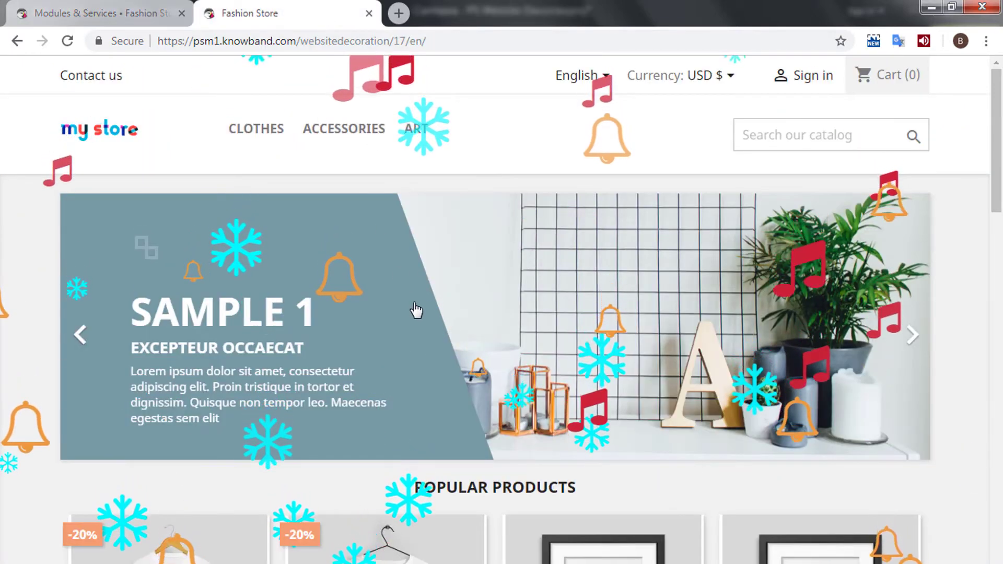